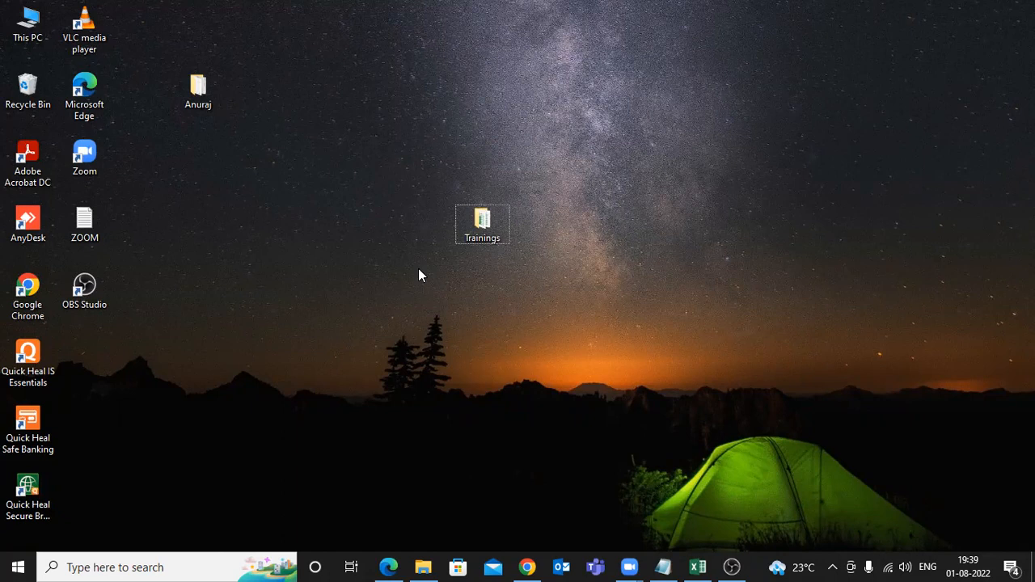
Move the Trainings folder beside the other folder near the desktop's upper edge and refresh the desktop.
drag(495, 228, 321, 58)
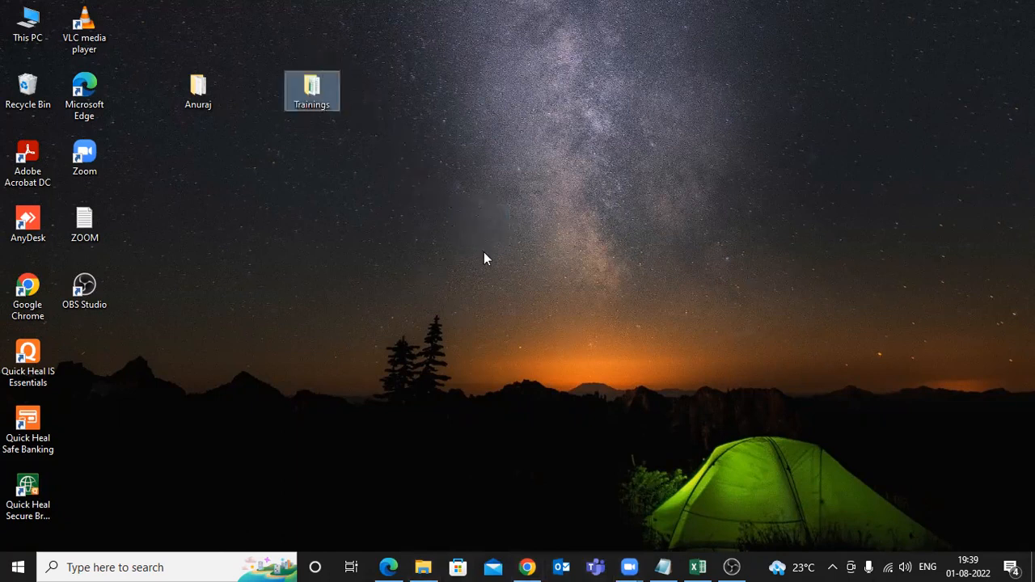
right_click(565, 244)
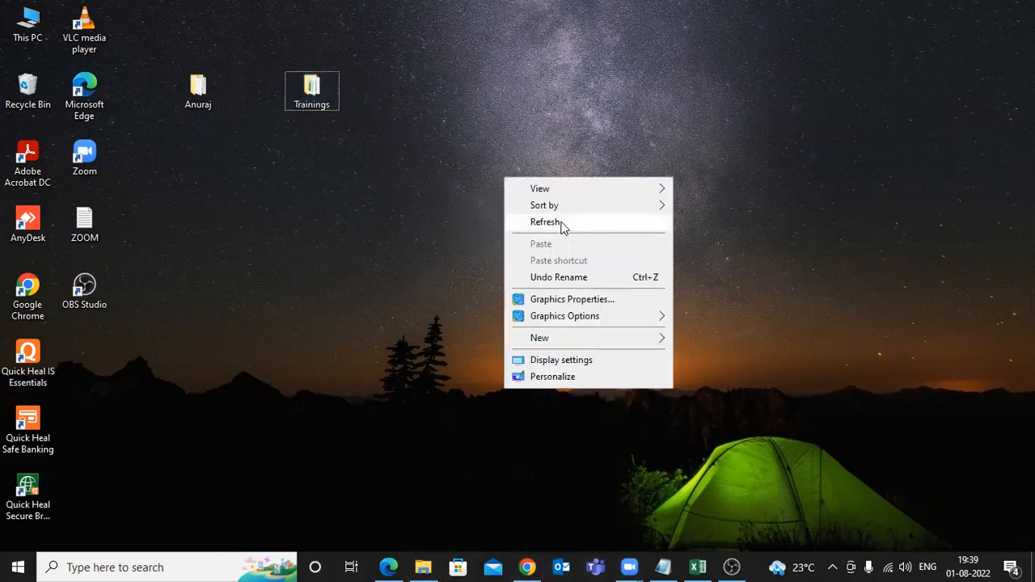
click(564, 226)
right_click(475, 173)
click(524, 221)
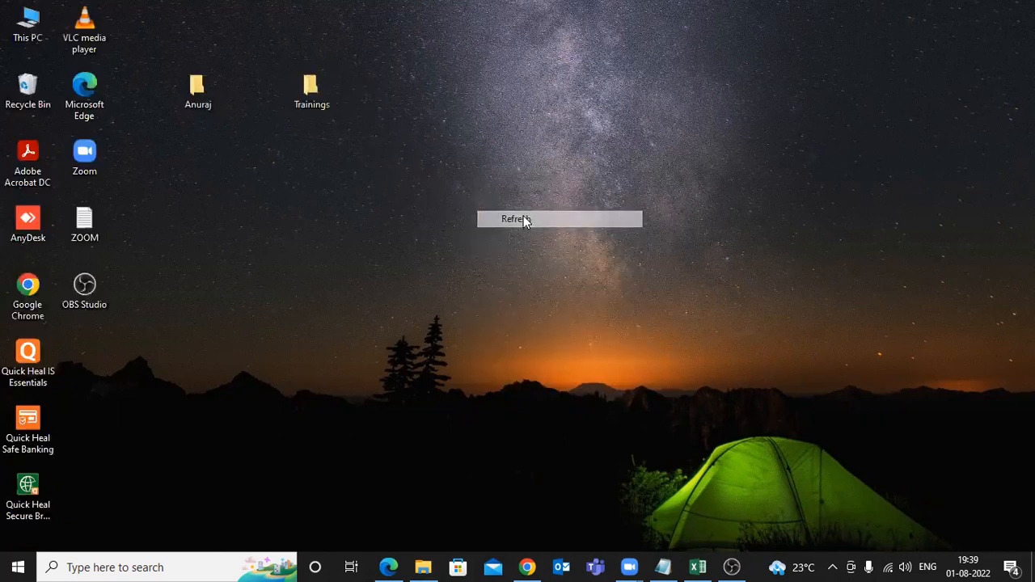
right_click(497, 189)
click(541, 233)
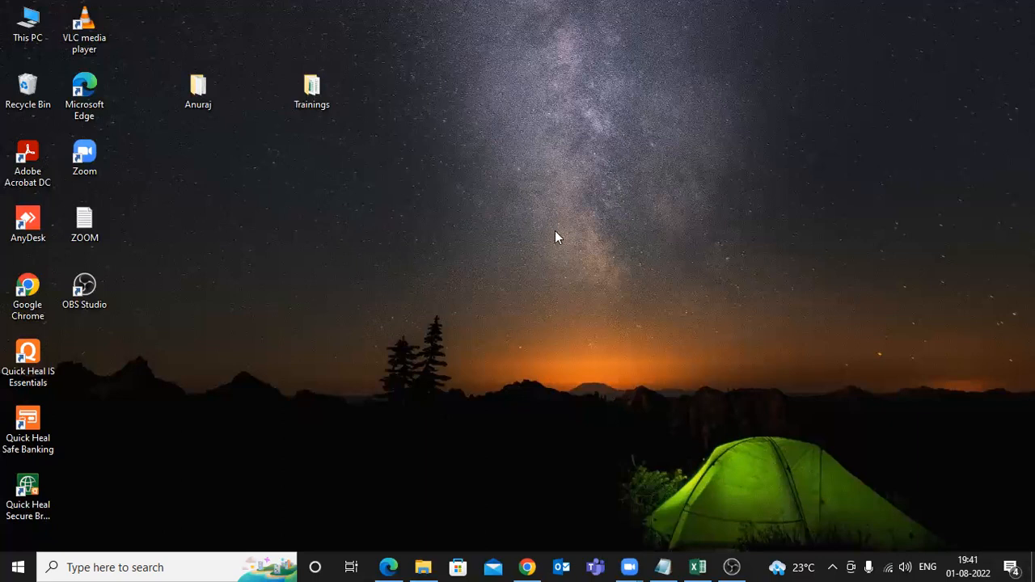
Switch to the Example 1 workbook in Excel, keep its window maximized, and check Sheet2 before returning to Sheet1.
click(698, 567)
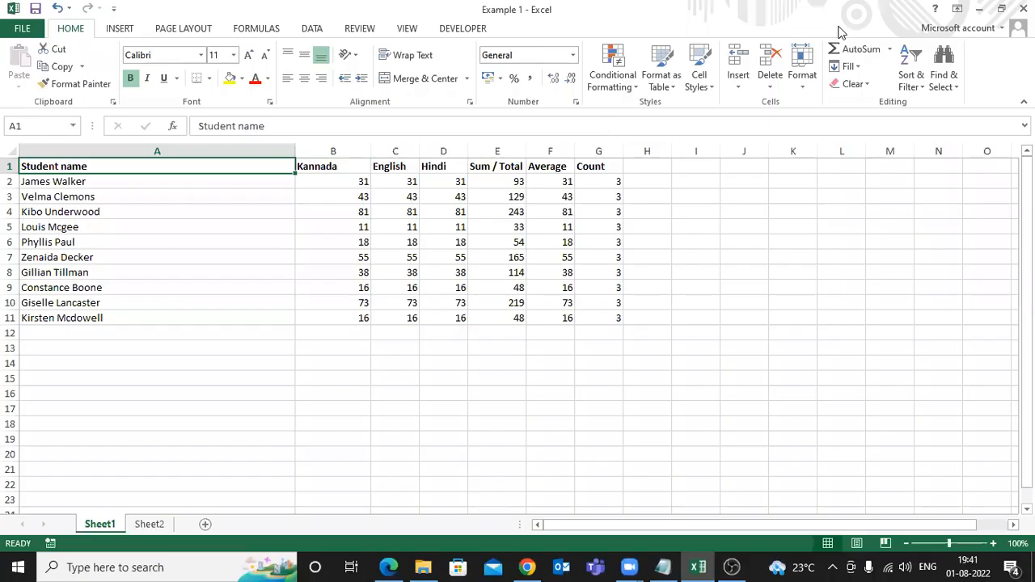
click(129, 243)
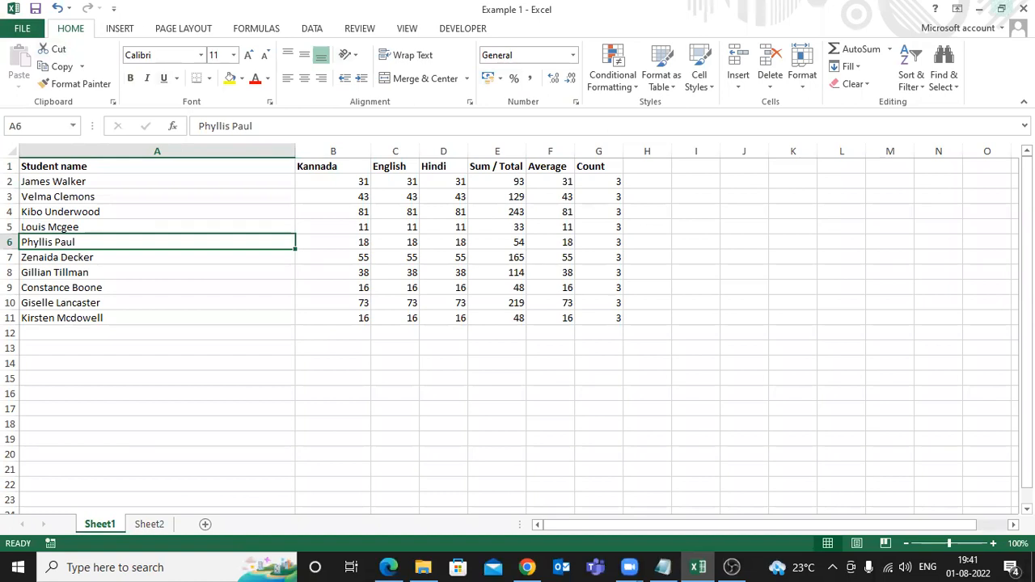
click(1001, 9)
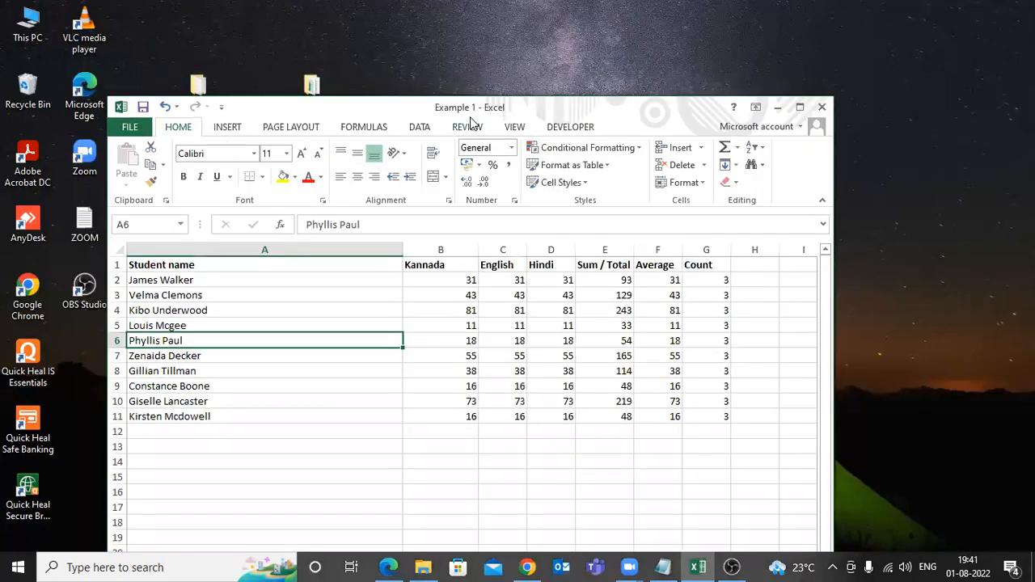
click(800, 107)
click(210, 165)
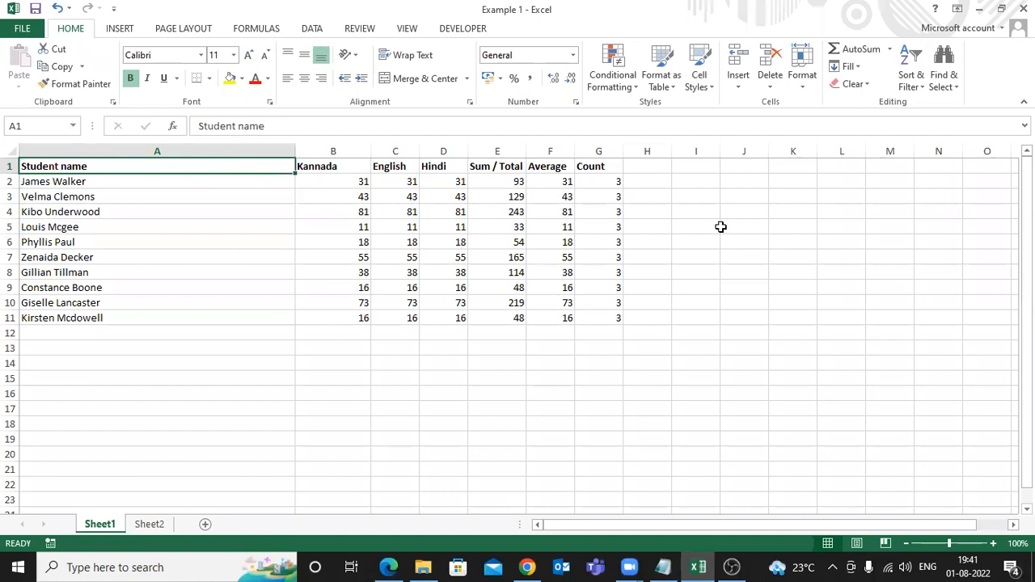
click(146, 525)
click(106, 526)
Examine how the marks table is laid out by inspecting columns A to I and rows 2 to 4.
click(414, 217)
click(256, 152)
click(307, 152)
click(400, 151)
click(443, 151)
click(501, 150)
click(560, 151)
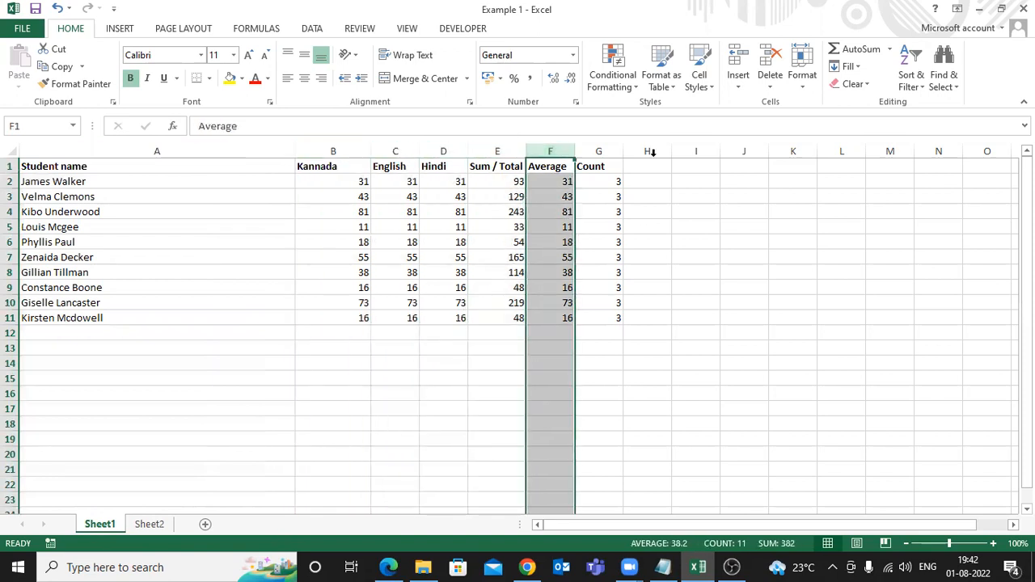
click(618, 150)
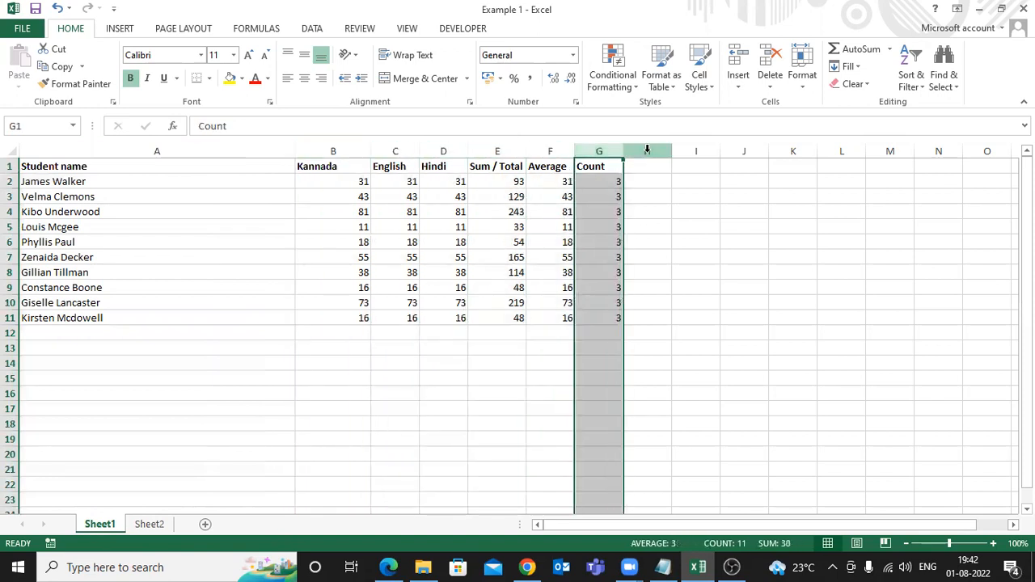
click(647, 150)
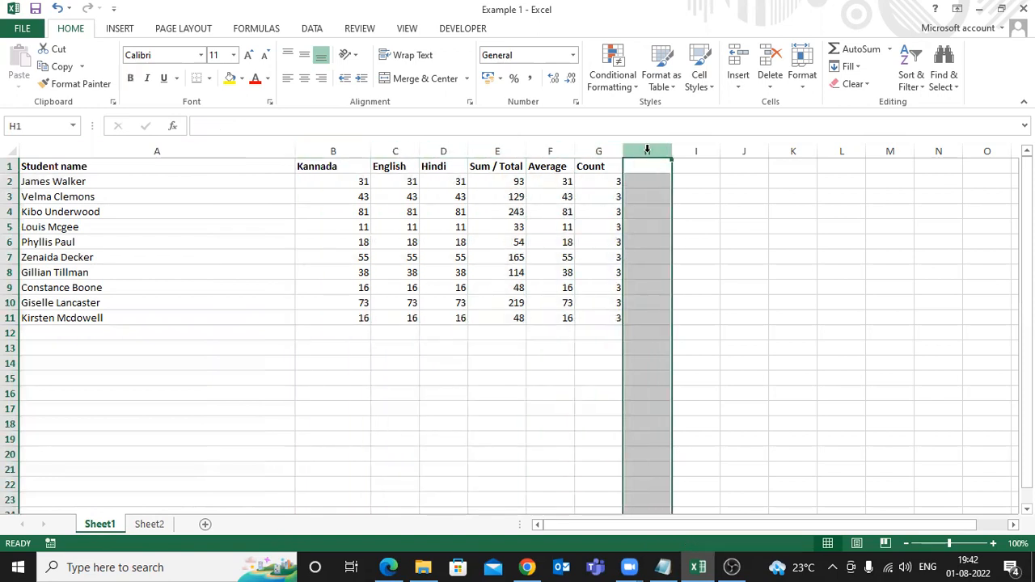
click(688, 149)
click(10, 181)
click(10, 196)
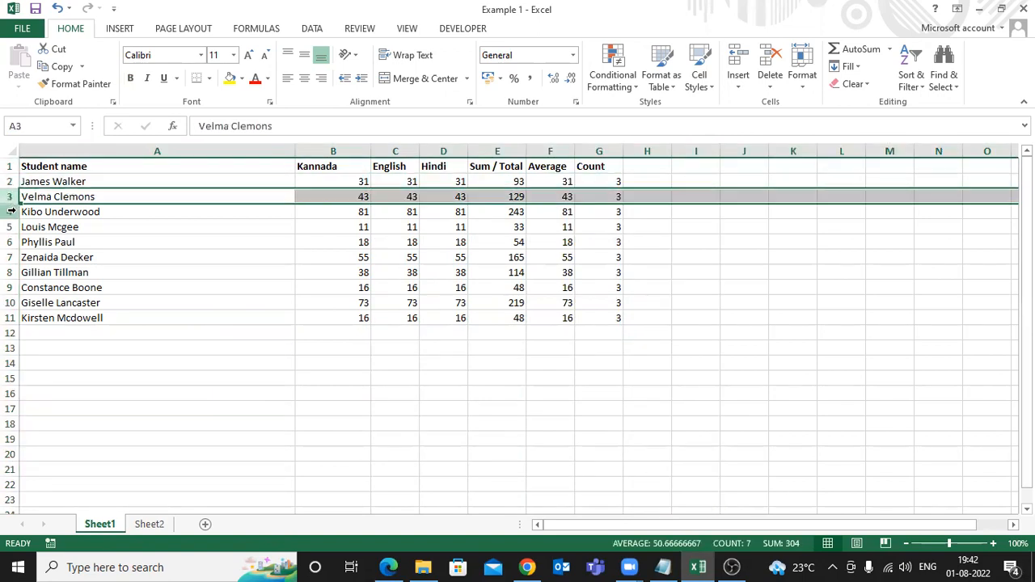
click(10, 212)
click(171, 316)
Examine the Student name list and the Kannada, English and Hindi headings in row 1.
click(90, 164)
click(304, 164)
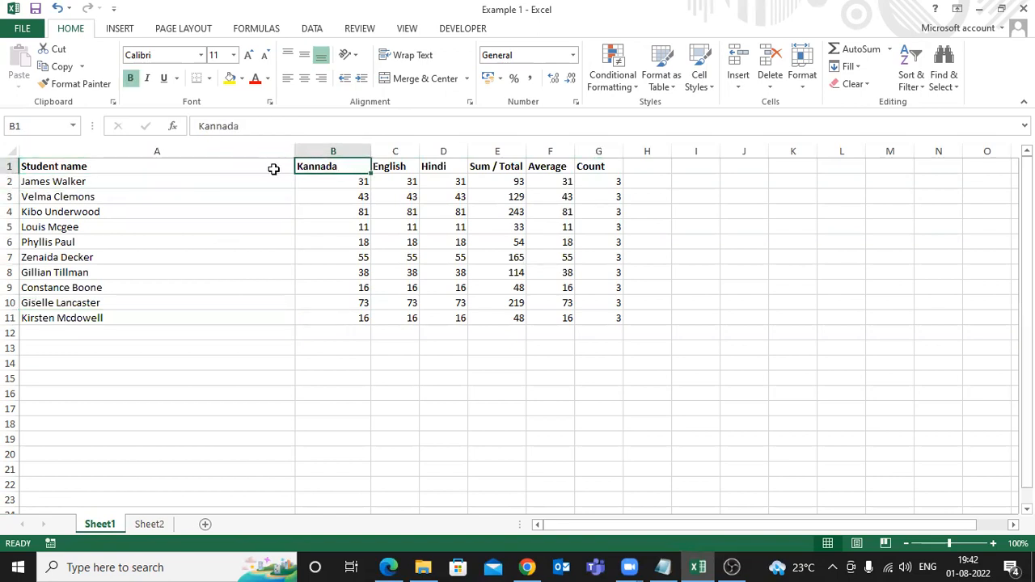
click(402, 167)
click(426, 167)
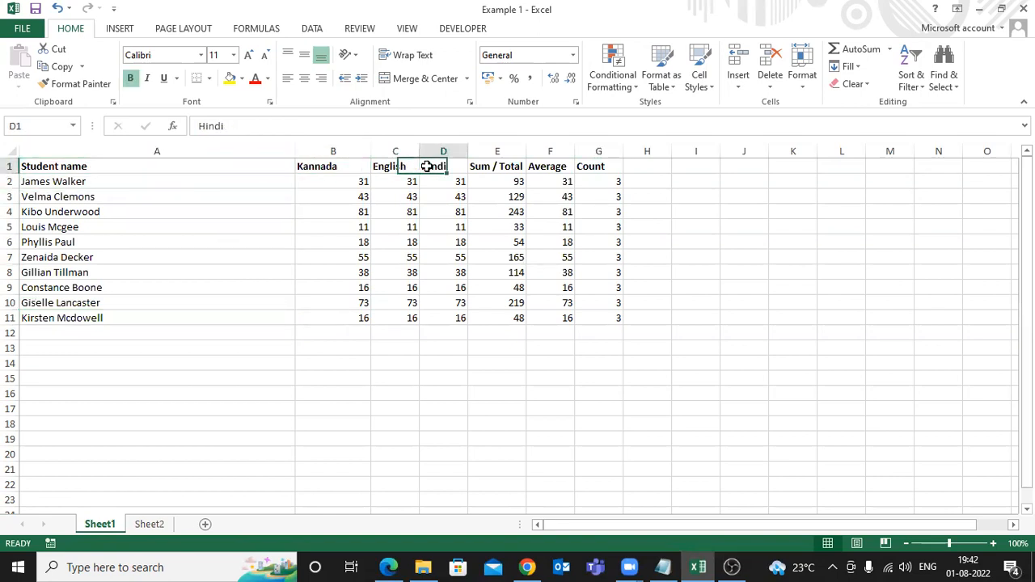
click(263, 165)
click(197, 181)
click(127, 165)
click(335, 166)
click(263, 169)
click(490, 226)
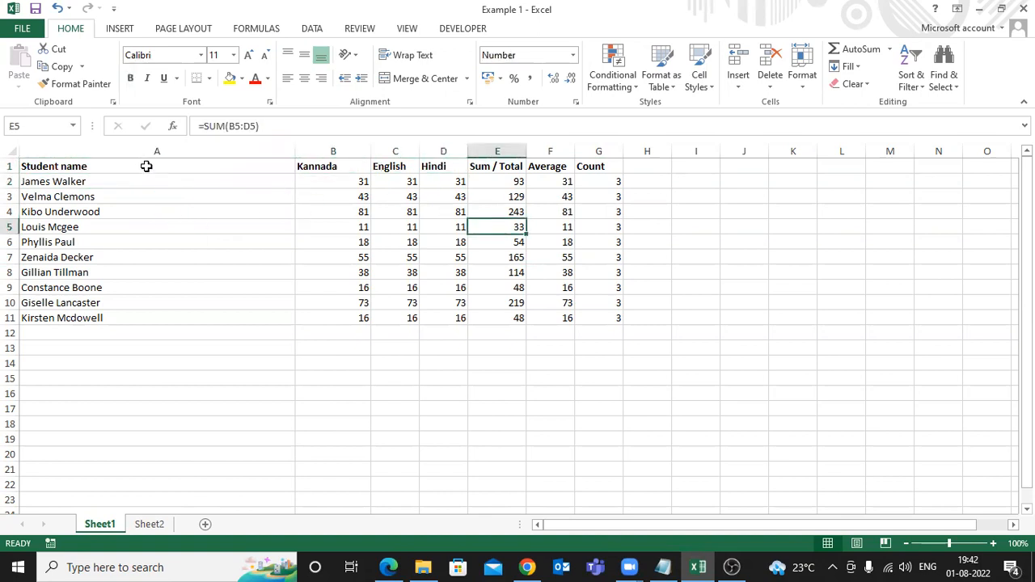
click(121, 164)
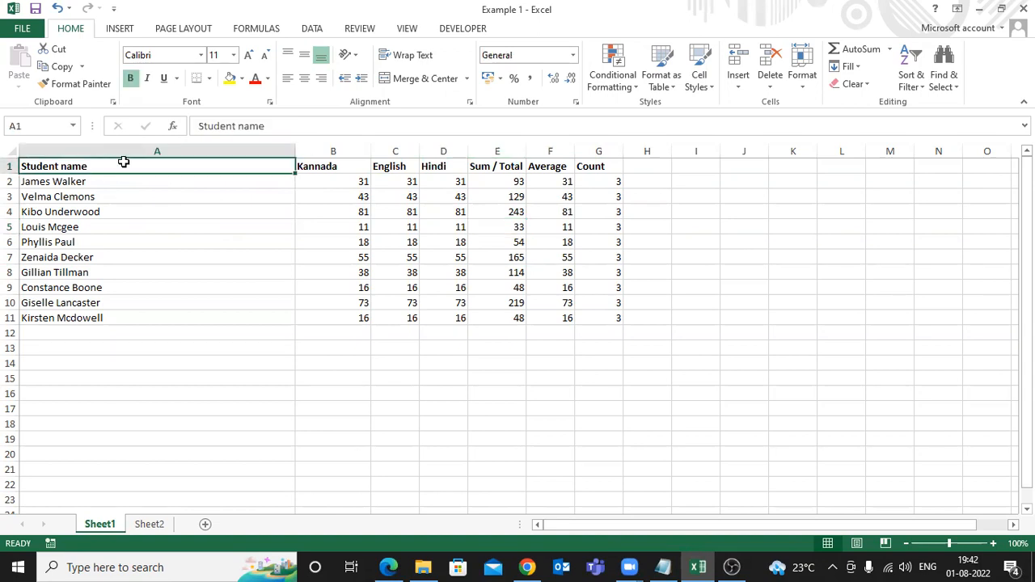
drag(157, 166, 162, 265)
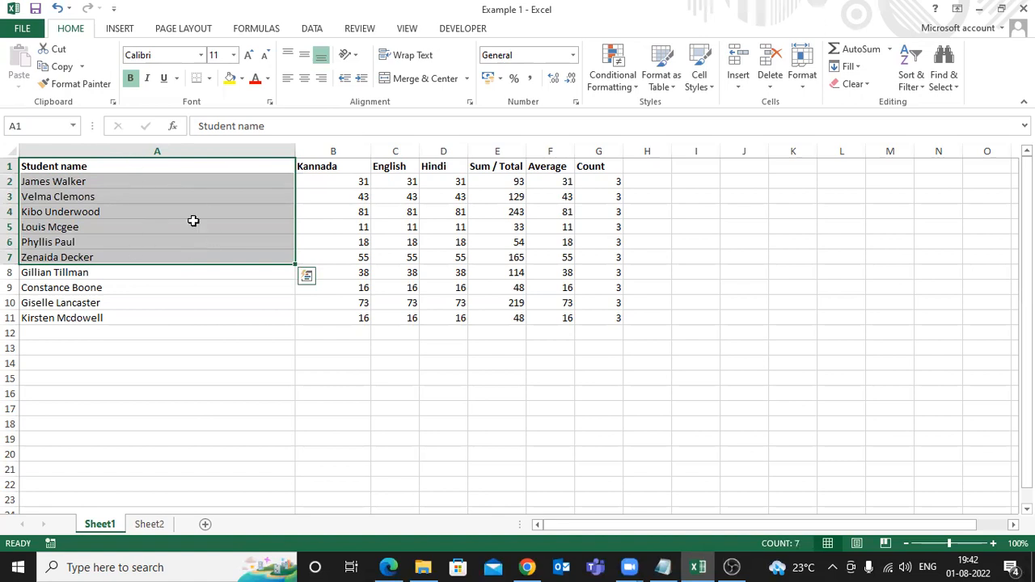
click(210, 166)
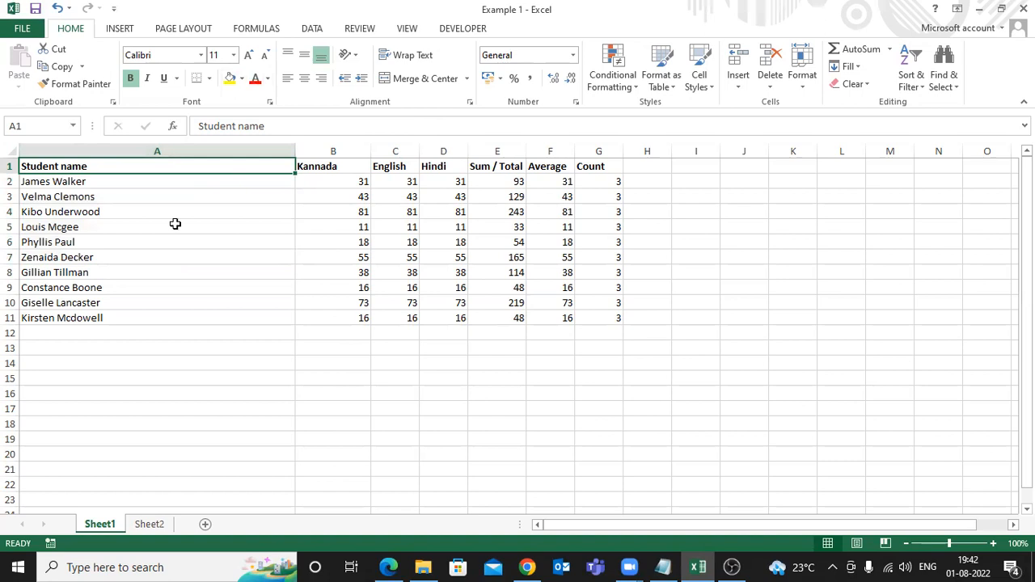
click(184, 152)
click(174, 165)
click(321, 166)
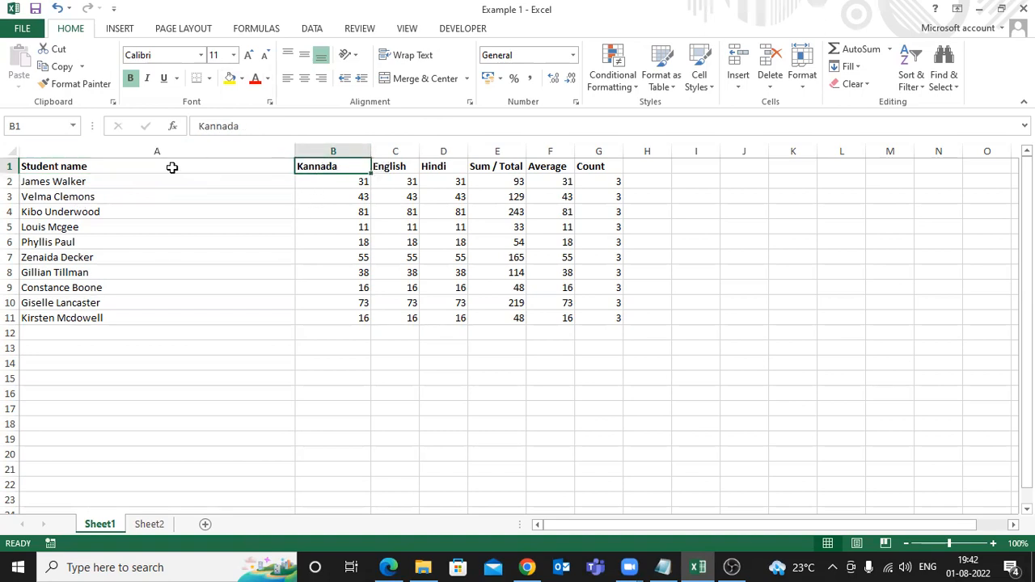
click(392, 167)
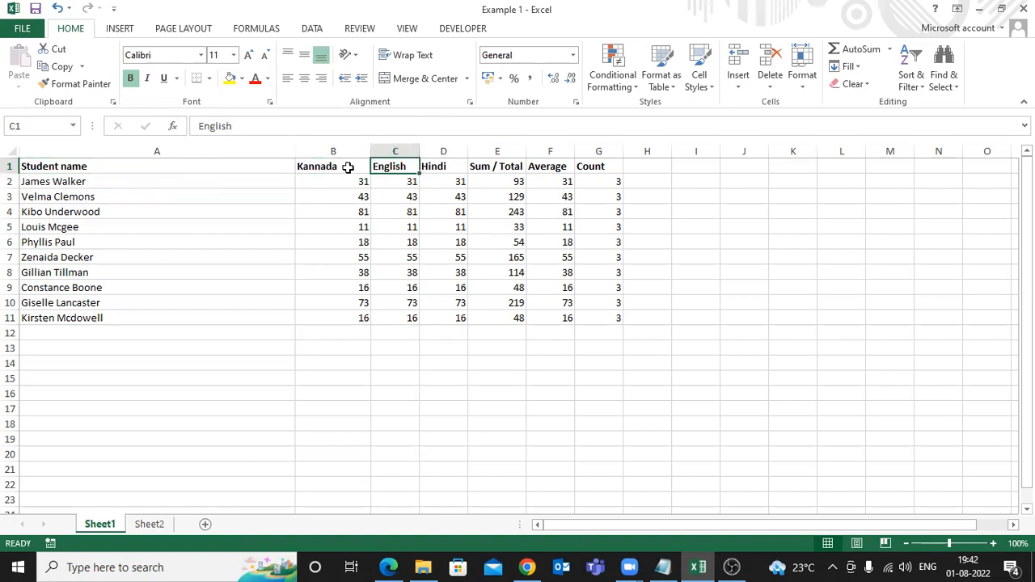
click(348, 168)
click(73, 173)
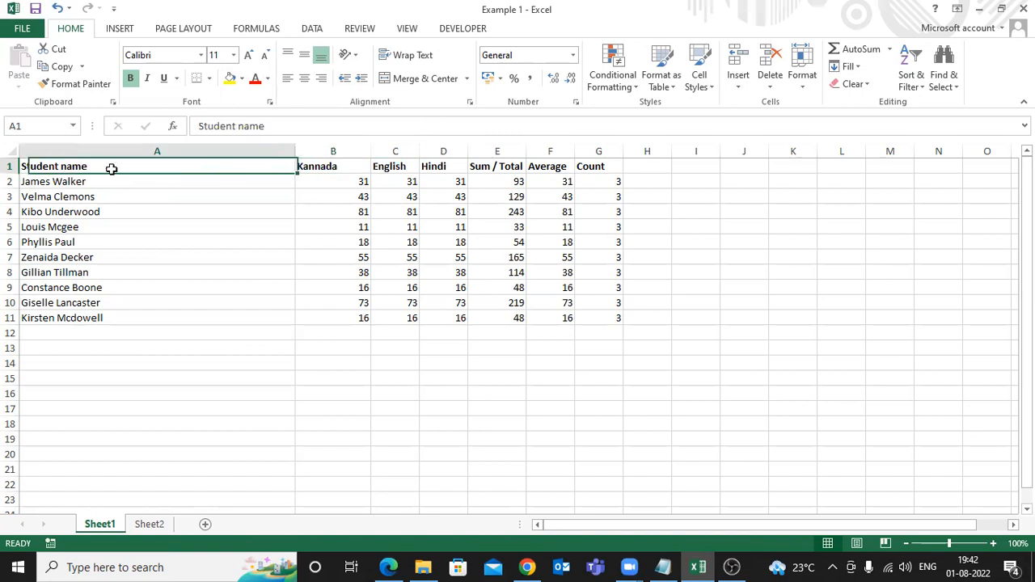
click(396, 167)
click(451, 167)
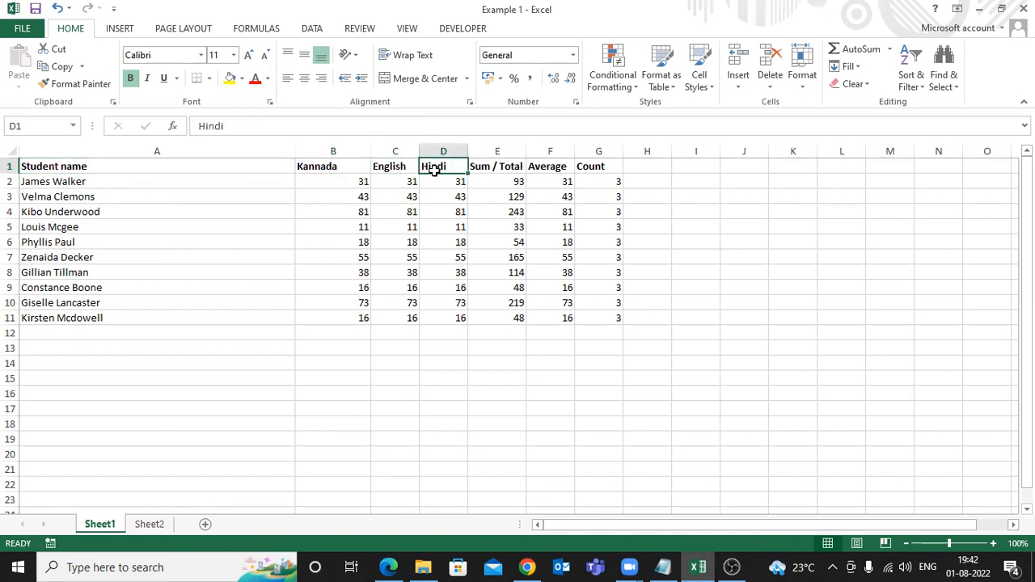
click(226, 169)
Clear the Sum / Total, Average and Count results of all students in E2:G11.
drag(489, 189, 617, 316)
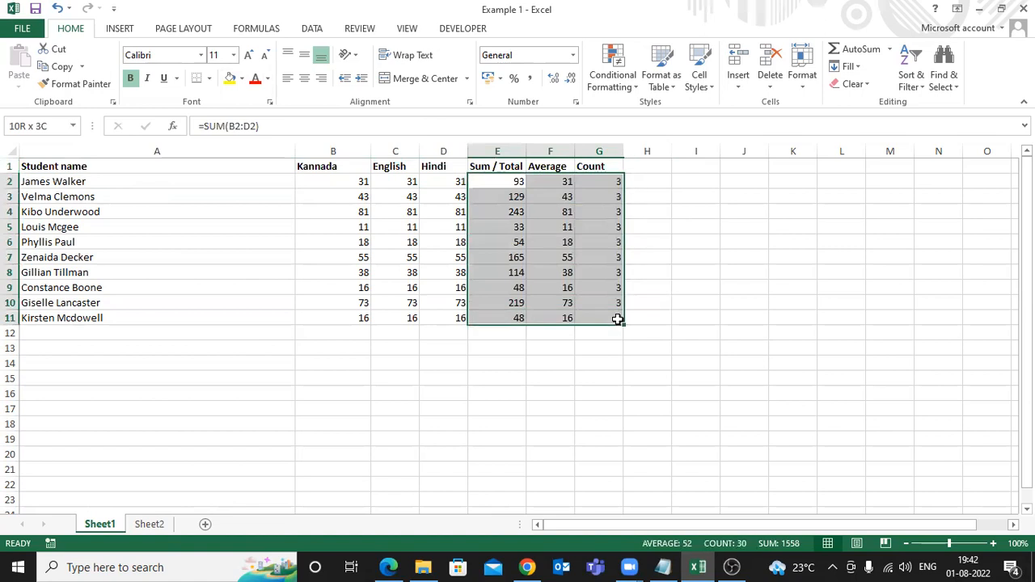
key(Delete)
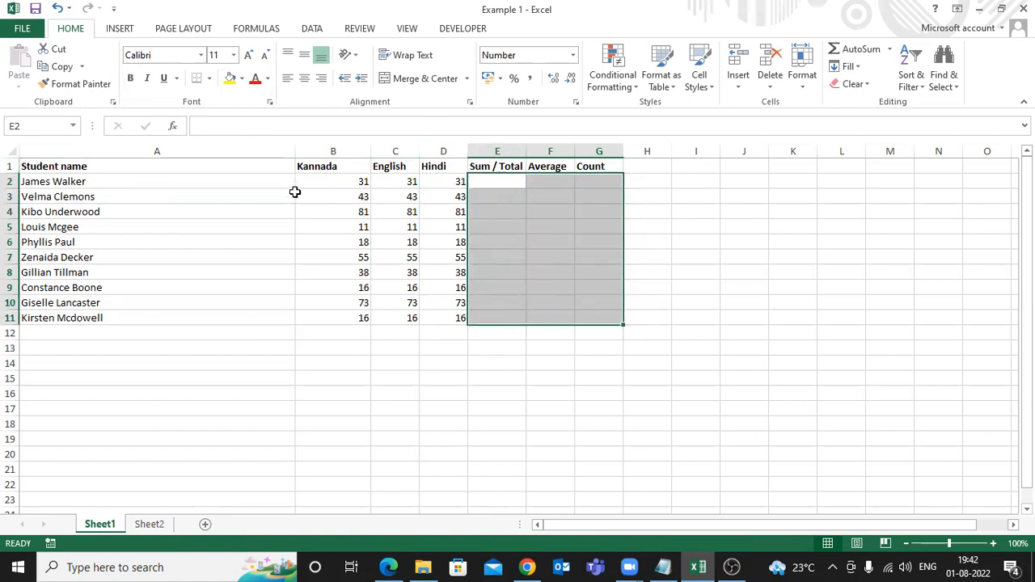
Examine the first student's subject marks in row 2 and that row's Sum / Total, Average and Count cells.
click(212, 164)
click(91, 181)
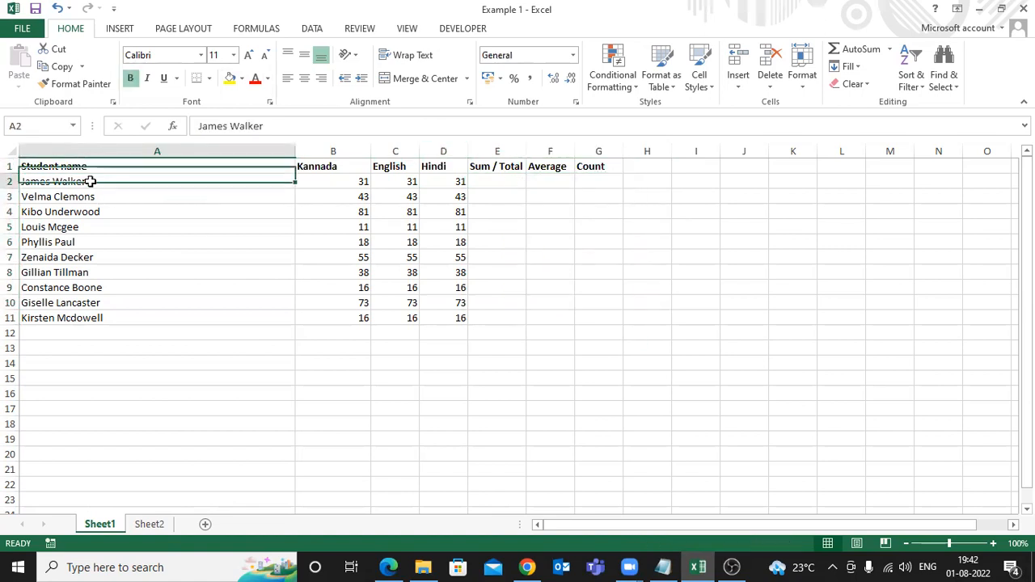
click(310, 167)
click(395, 181)
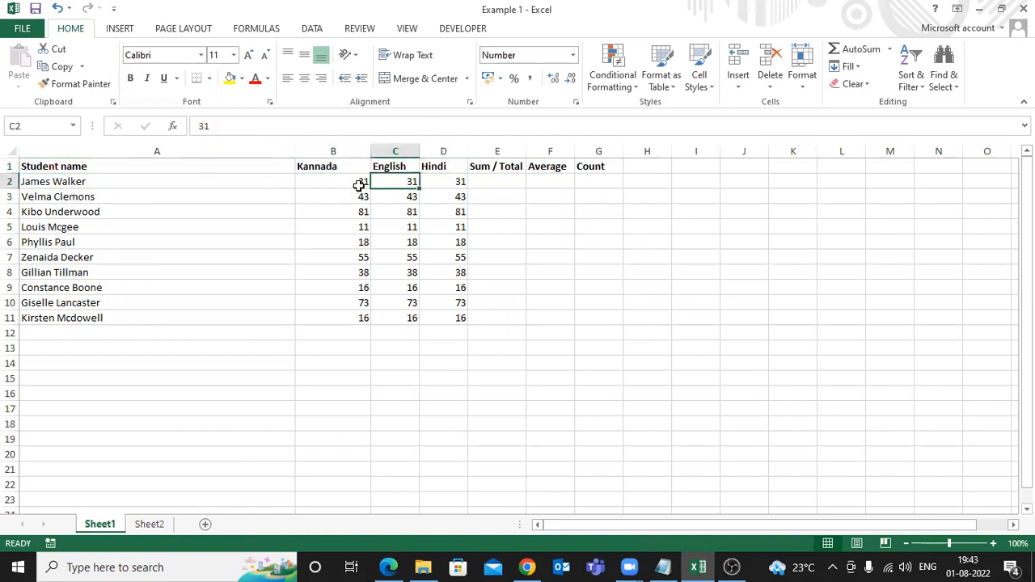
click(497, 185)
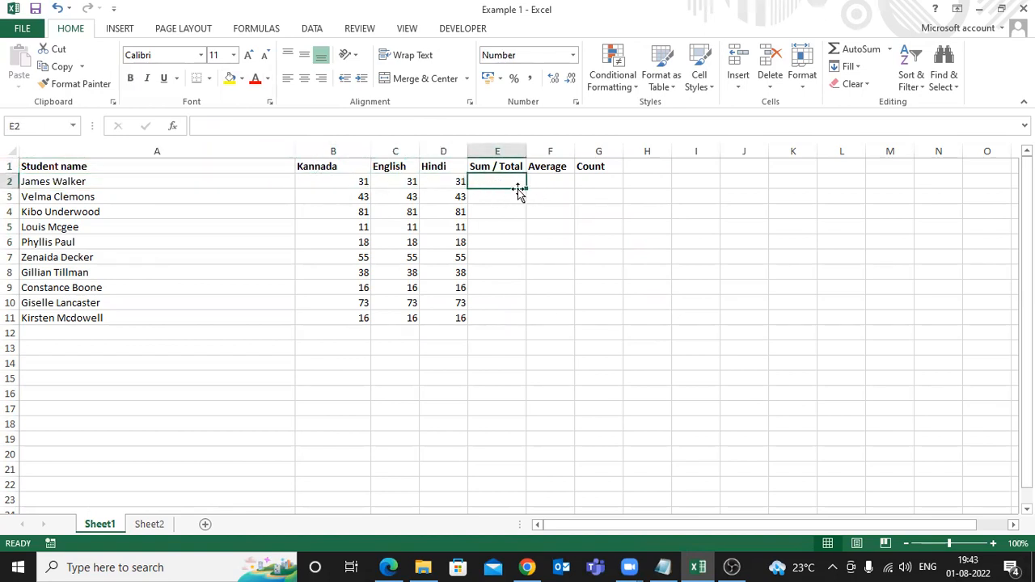
click(541, 182)
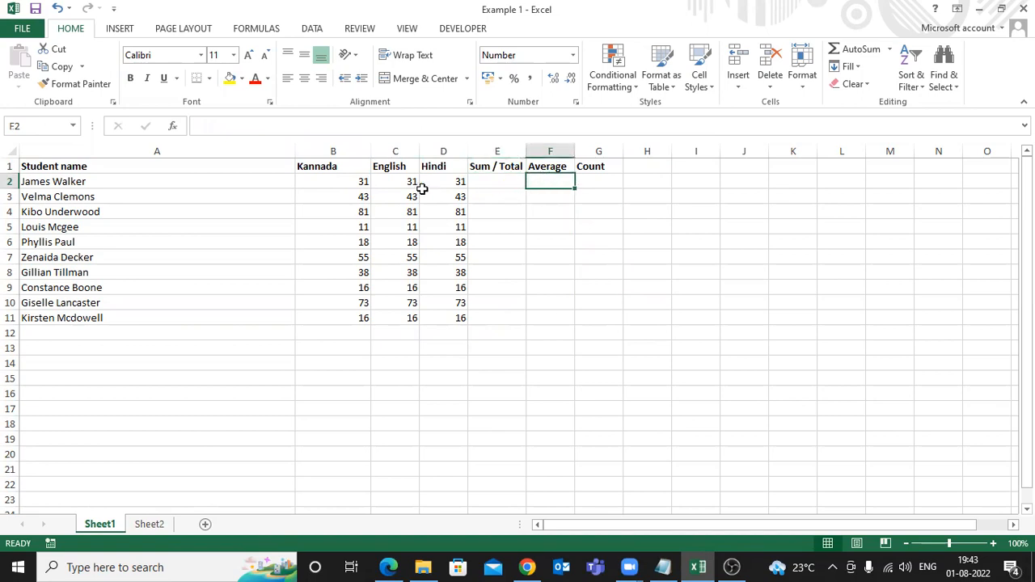
click(361, 185)
click(586, 179)
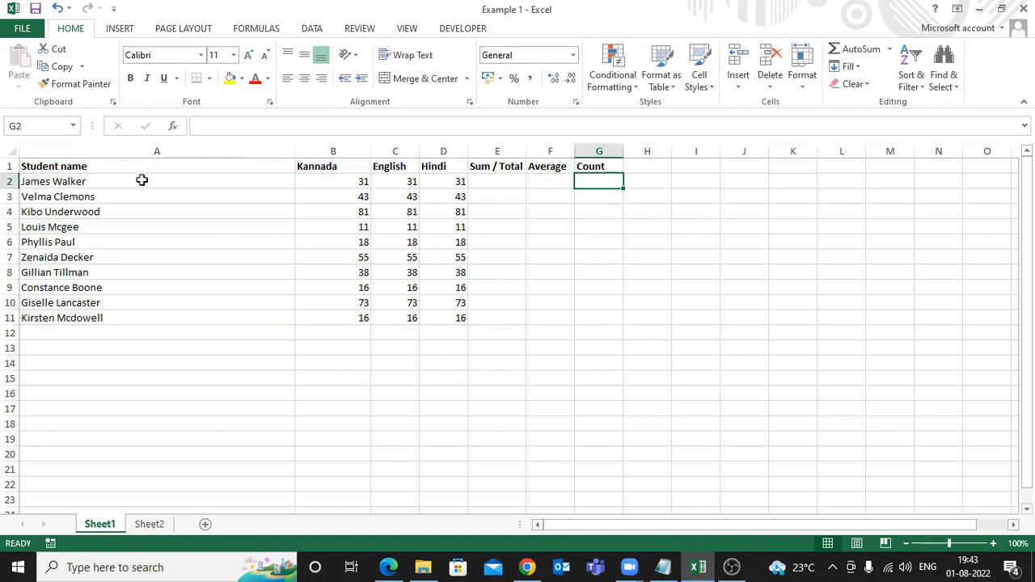
click(209, 165)
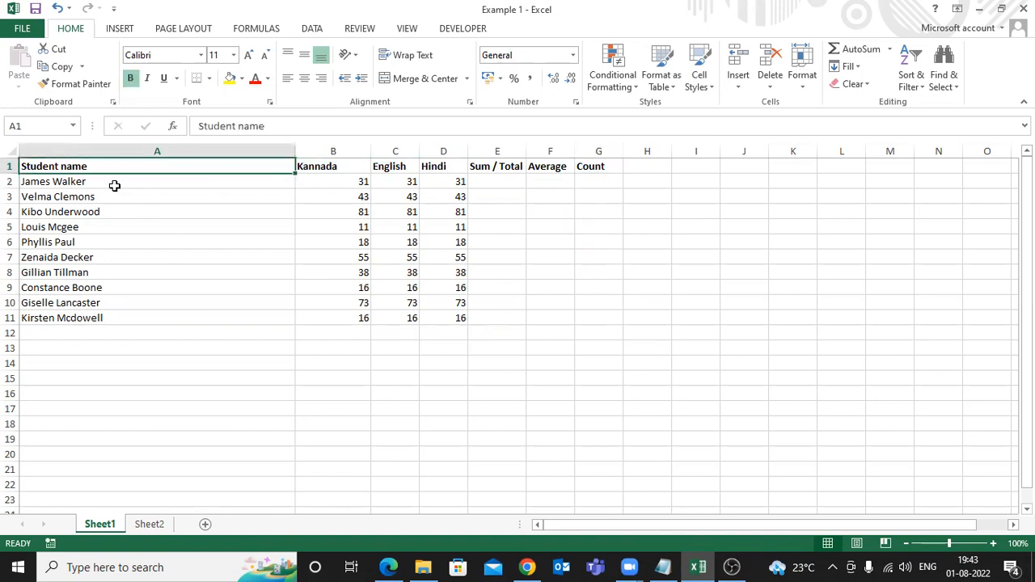
Examine the Student name column, the subject mark columns B to D, and the Sum / Total heading.
click(151, 152)
click(189, 163)
click(219, 153)
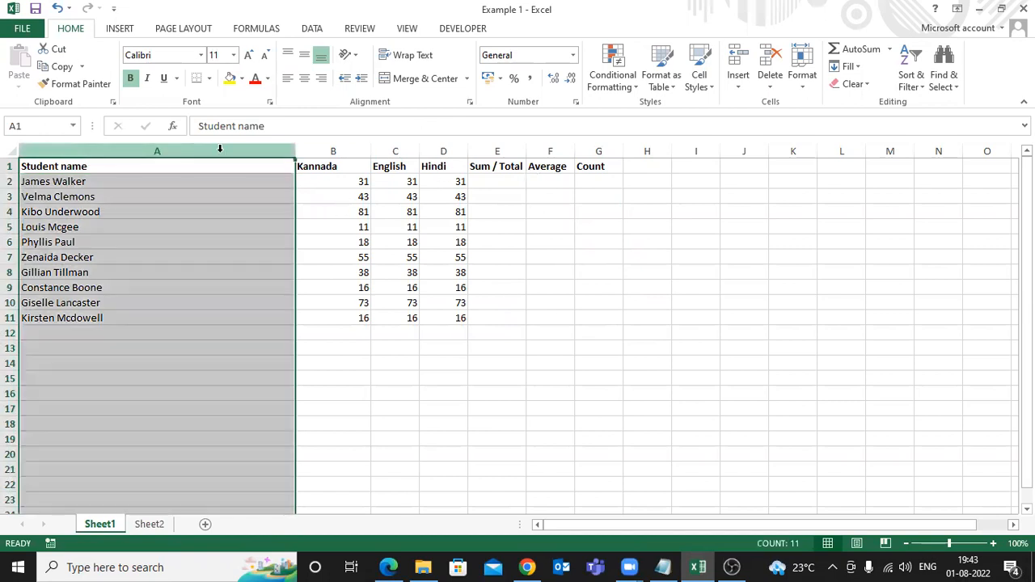
click(338, 150)
drag(338, 150, 462, 150)
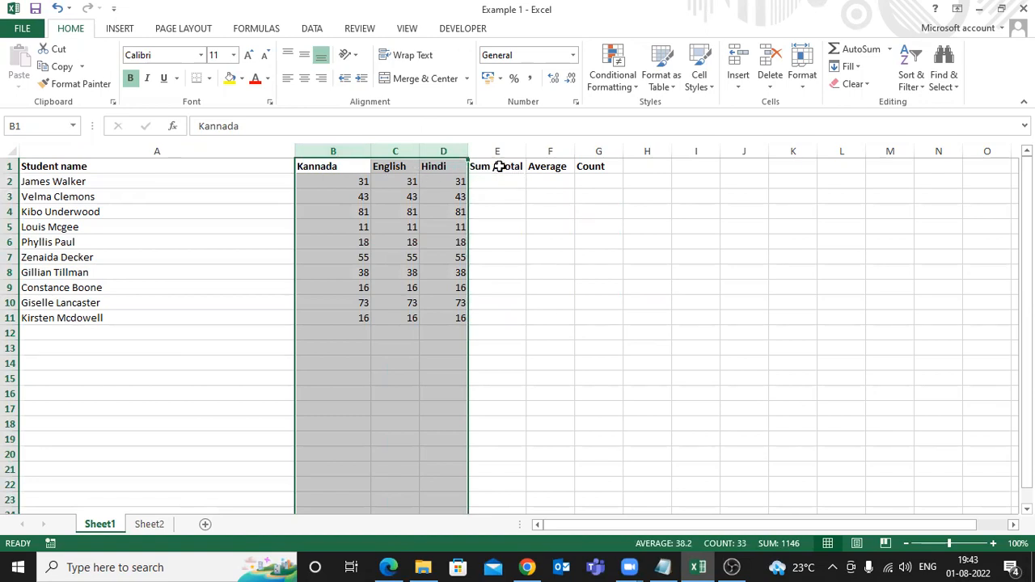
click(499, 165)
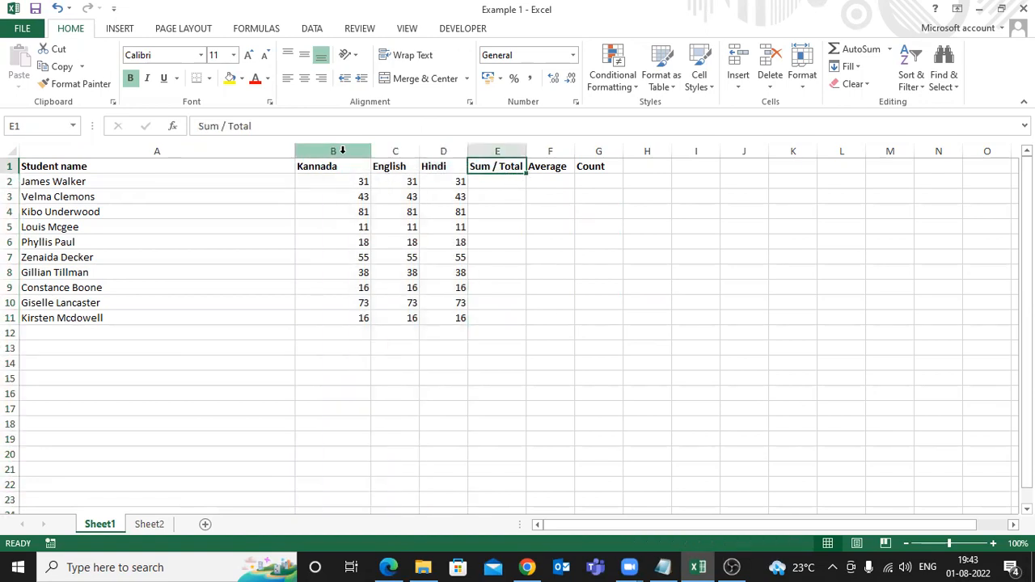
drag(342, 151, 437, 150)
Enter =SUM(B2:D2) in the first student's Sum / Total cell E2 and fill the formula down to E11.
click(495, 179)
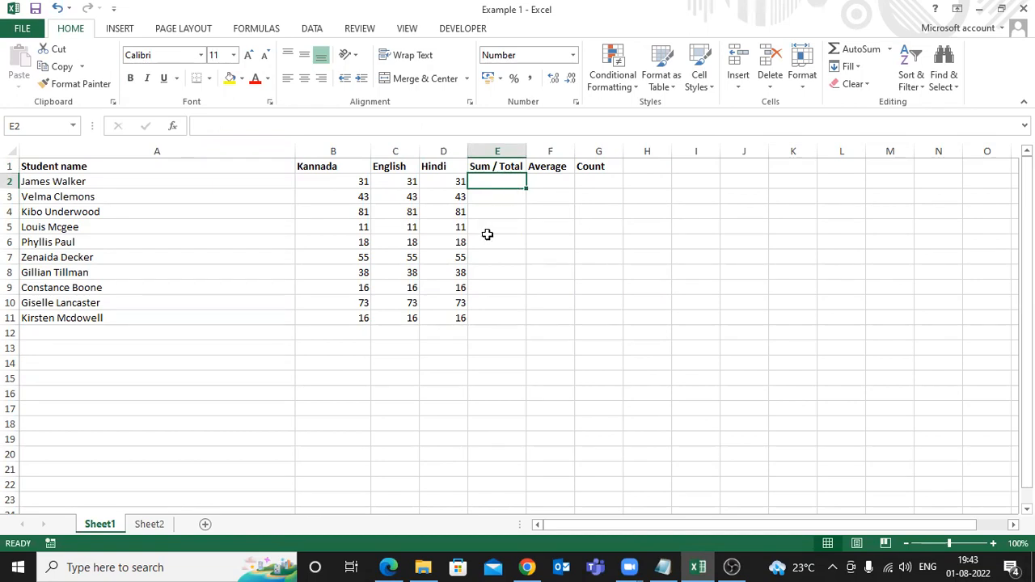
text(=)
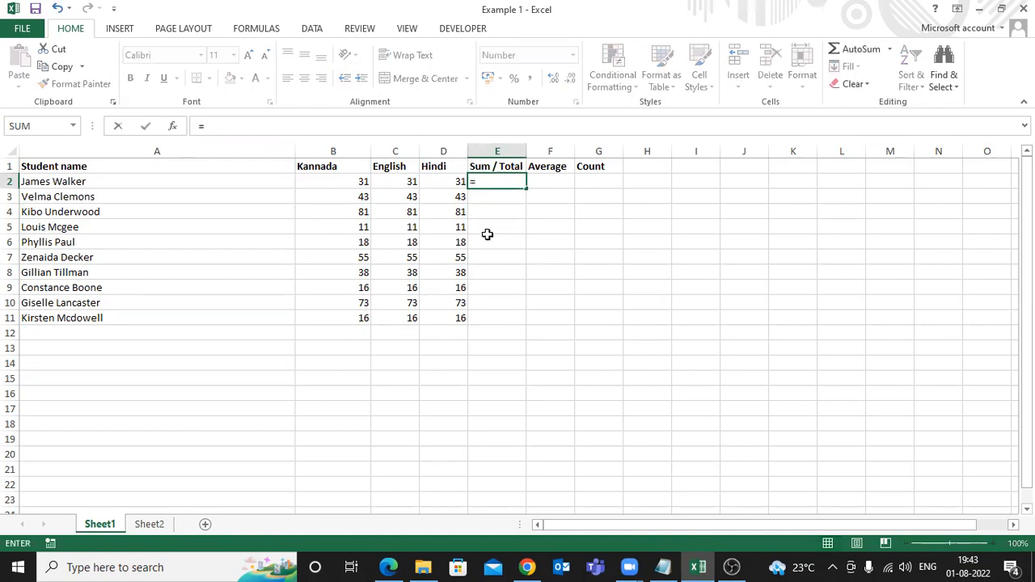
text(s)
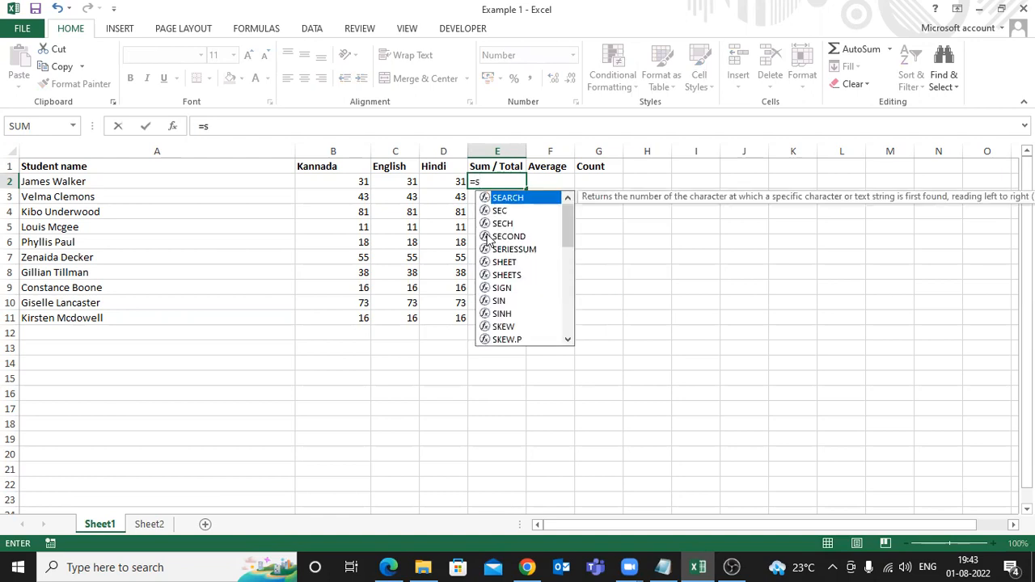
text(um)
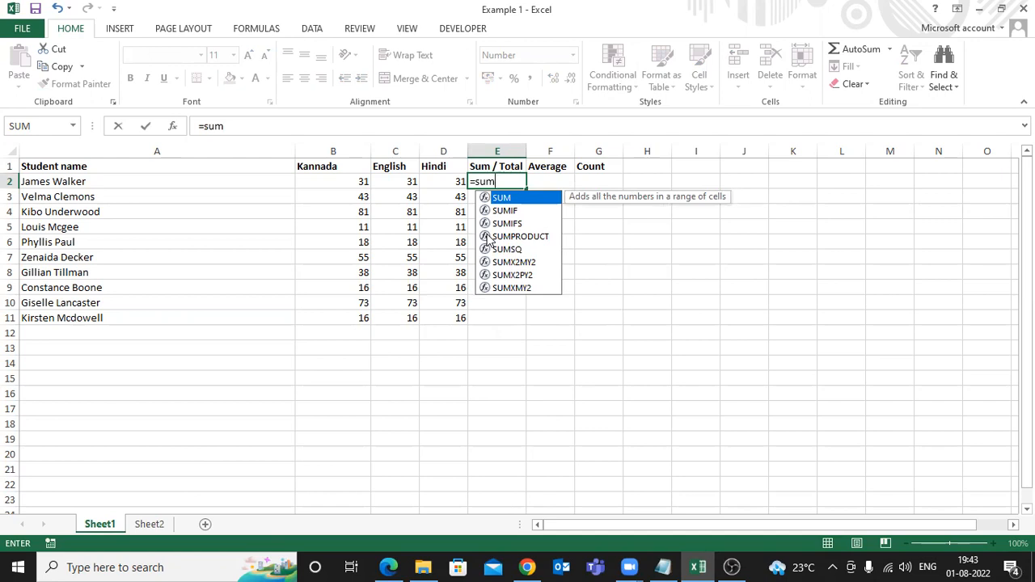
key(Tab)
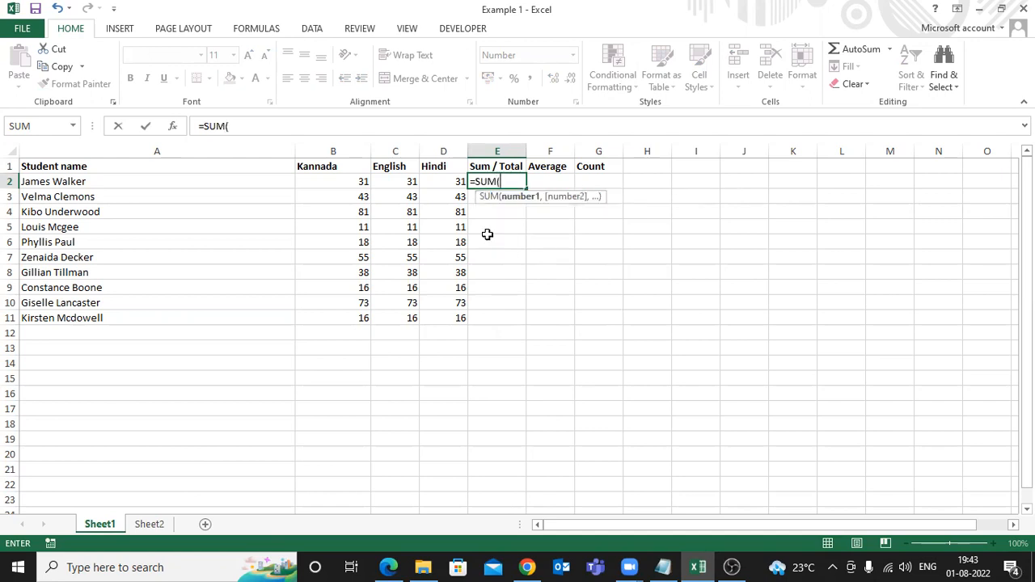
click(345, 184)
key(shift+Right)
key(shift+Right)
text())
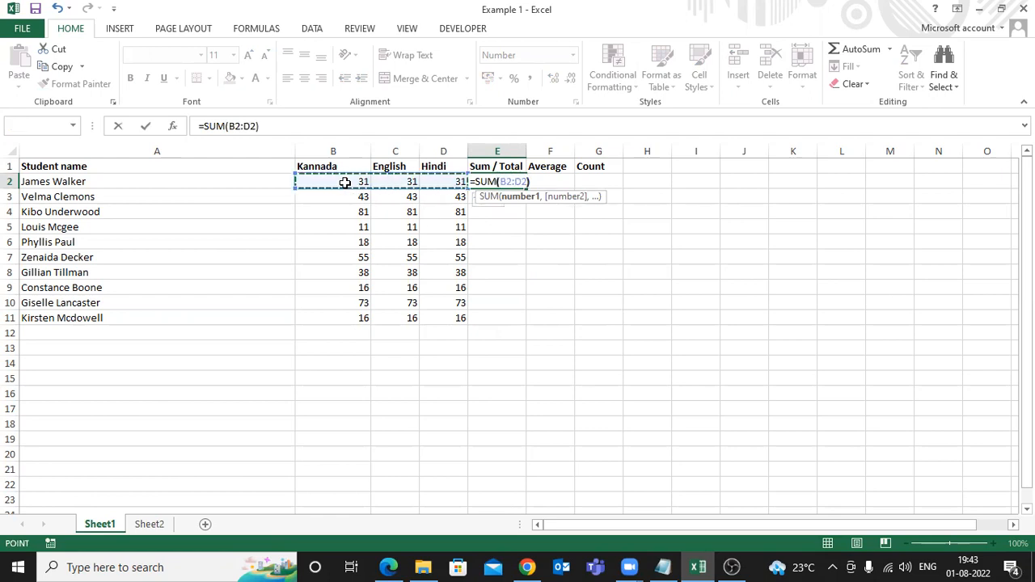
key(Return)
click(513, 181)
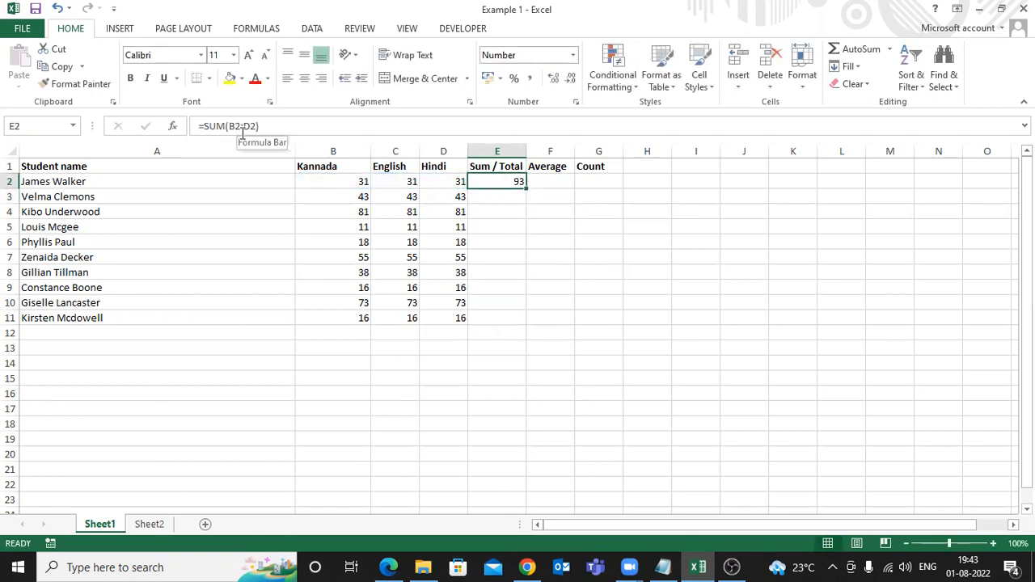
double_click(526, 188)
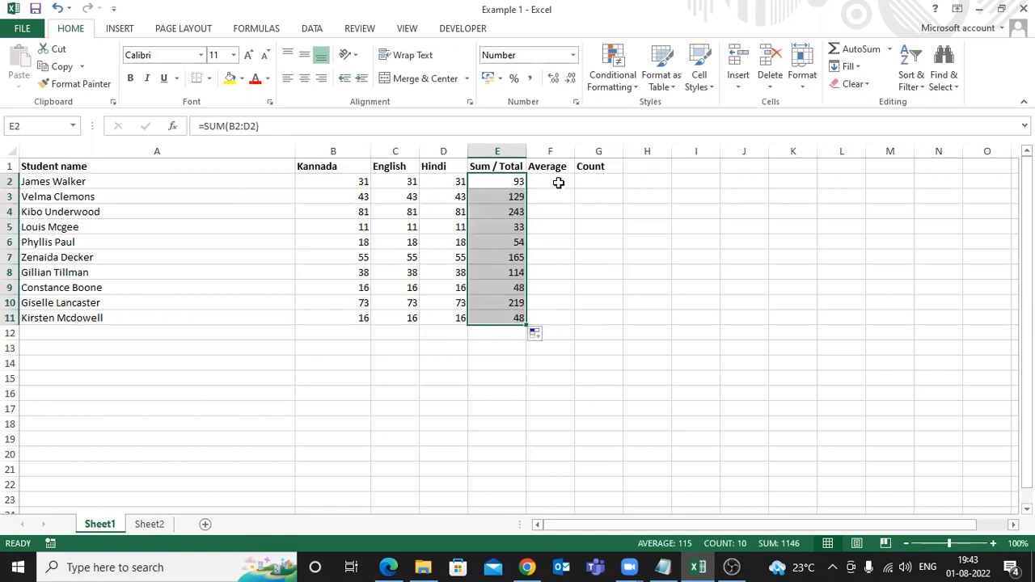
Enter =AVERAGE(B2:D2) in the first student's Average cell F2 and fill the formula down to F11.
click(558, 183)
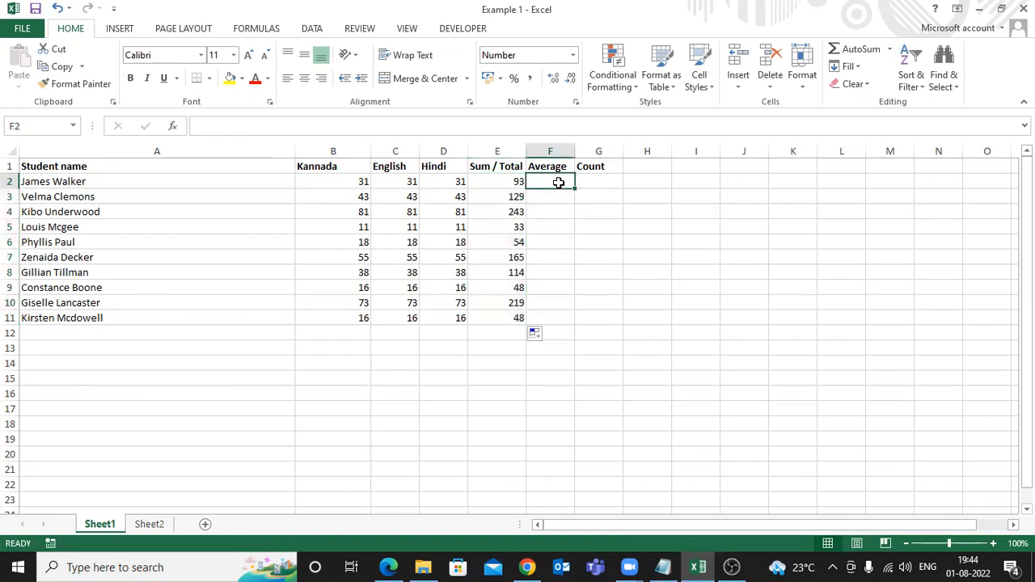
text(=avera)
key(Tab)
key(Left)
key(Left)
key(Left)
key(Left)
key(shift+Right)
key(shift+Right)
text())
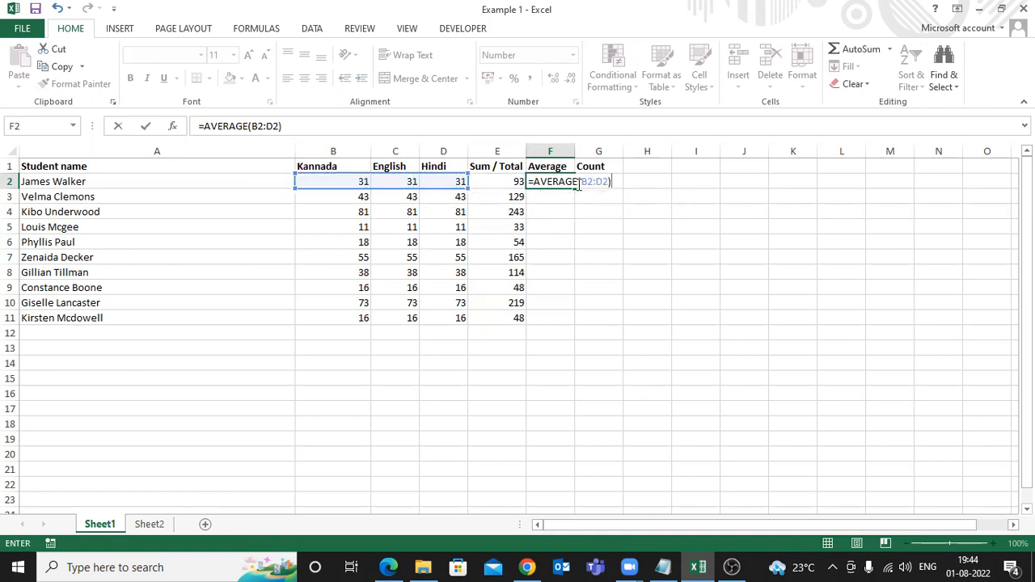
key(Return)
click(571, 184)
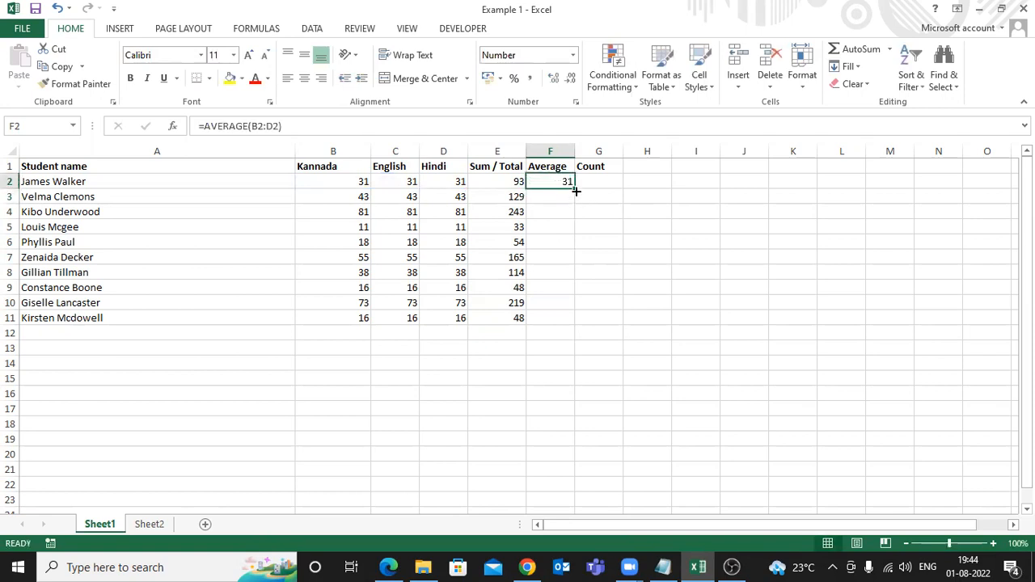
double_click(574, 189)
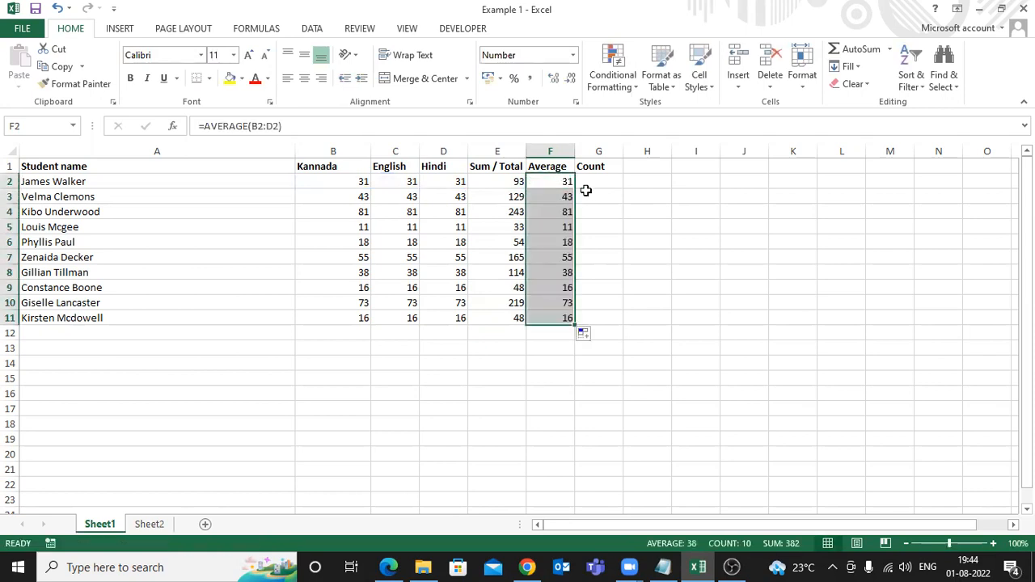
Enter =COUNT(B2:D2) in the first student's Count cell G2 and fill the formula down to G11.
click(598, 166)
click(600, 180)
text(=coun)
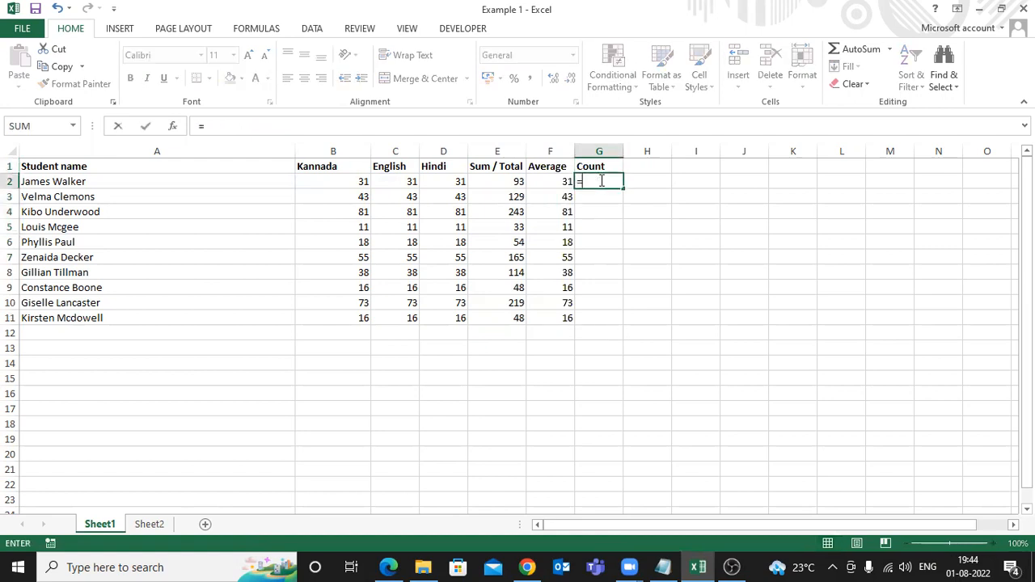
key(Tab)
key(Left)
key(Left)
key(Left)
key(Left)
key(Left)
key(shift+Right)
key(shift+Right)
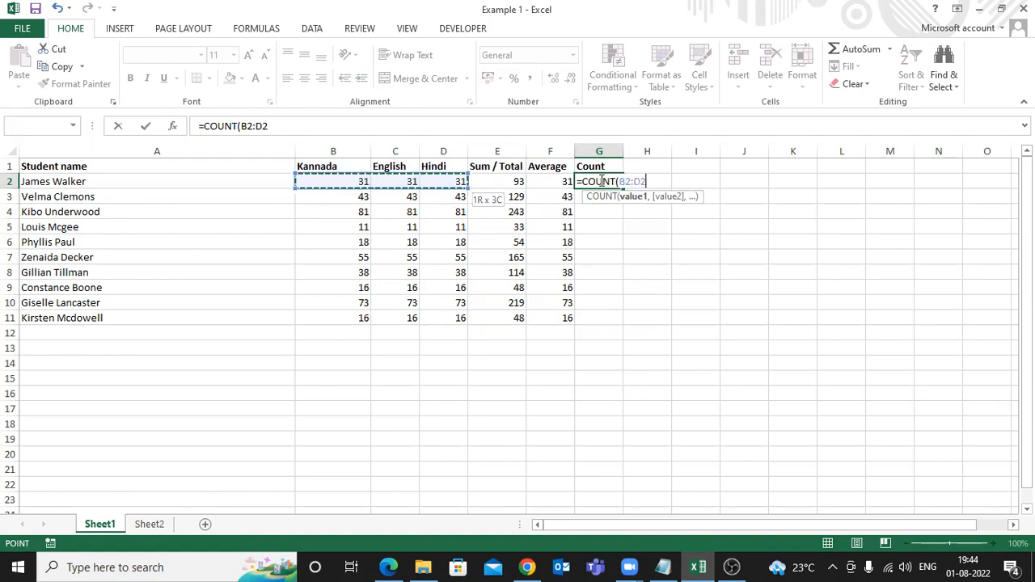
key(Return)
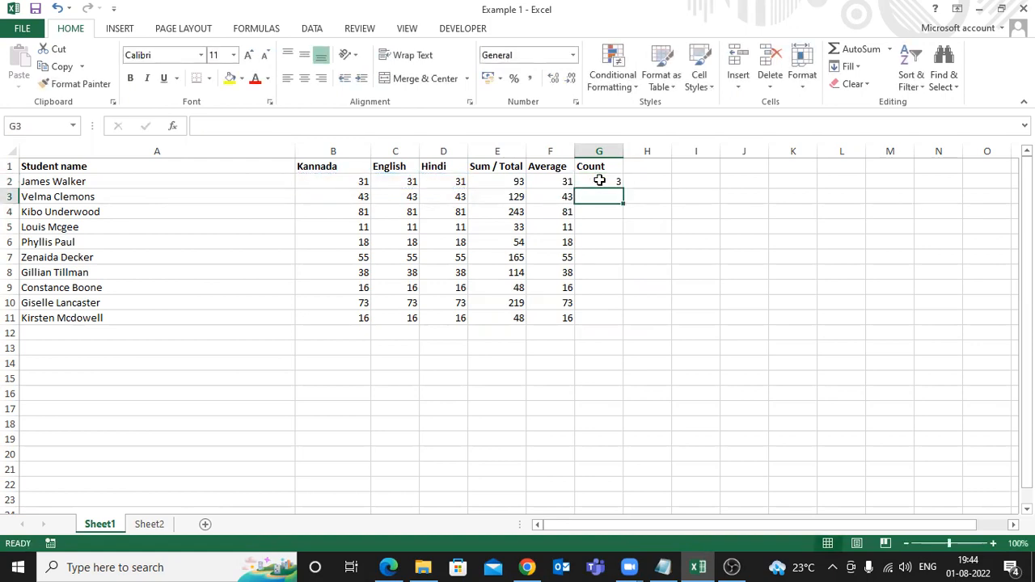
click(599, 181)
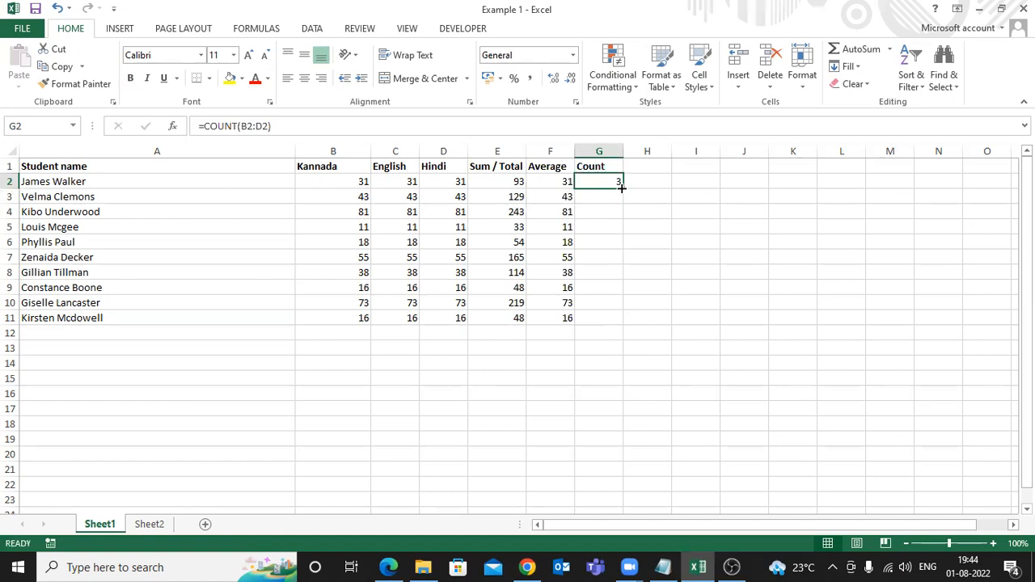
double_click(623, 187)
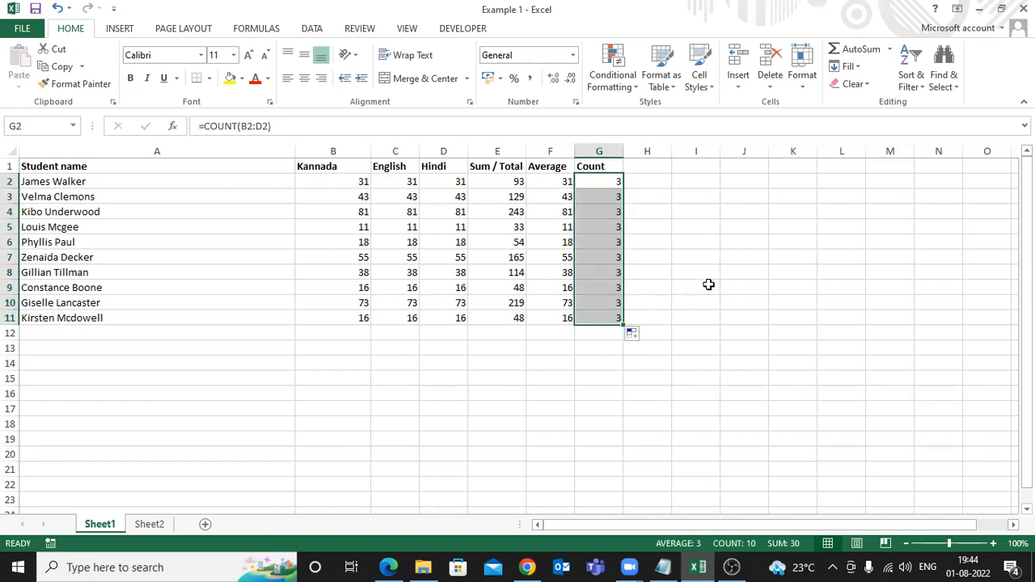
Examine the first two students' subject marks in B2:D3 and compare them with the row 2 Sum / Total.
click(491, 169)
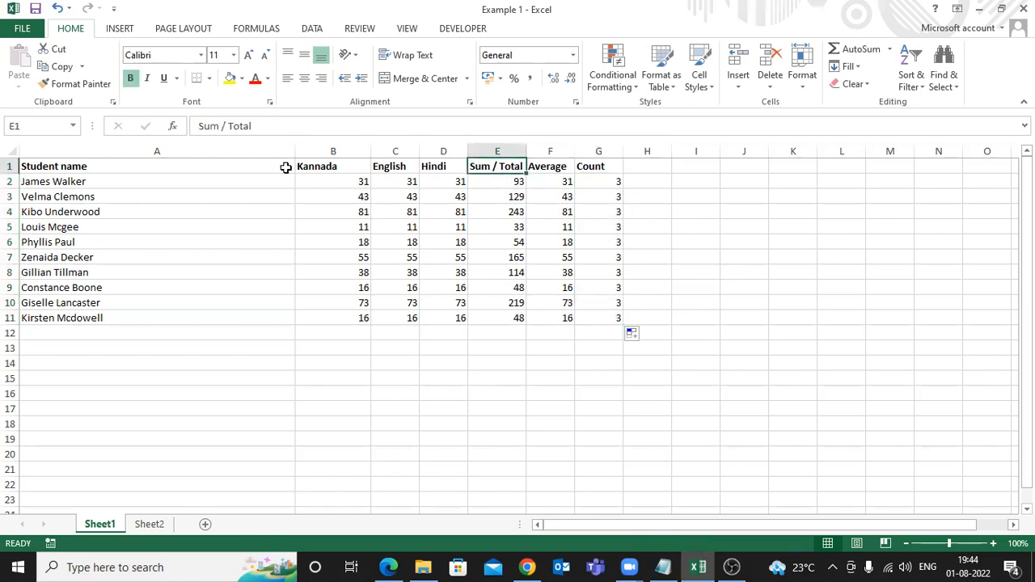
click(234, 165)
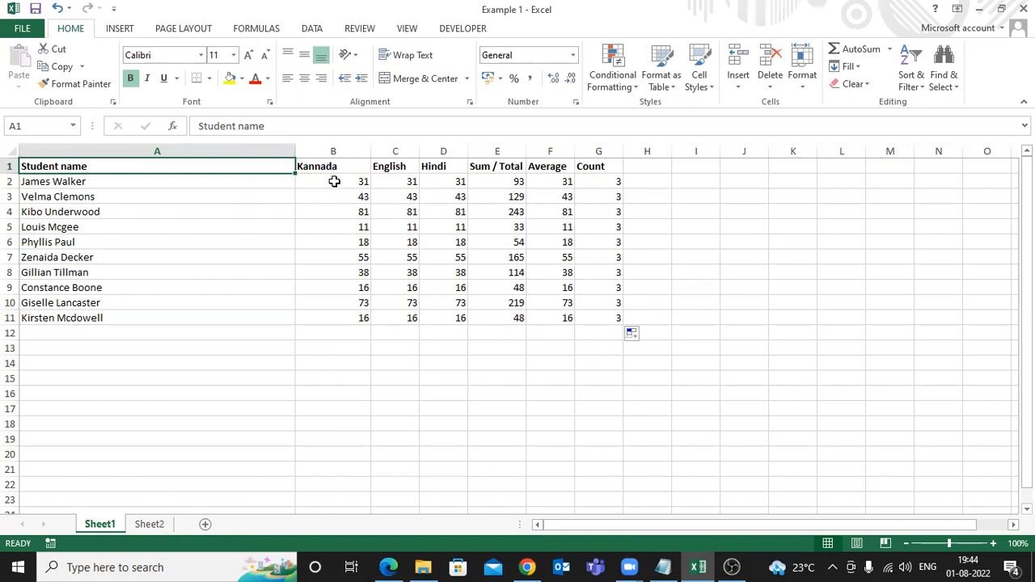
click(162, 180)
click(338, 181)
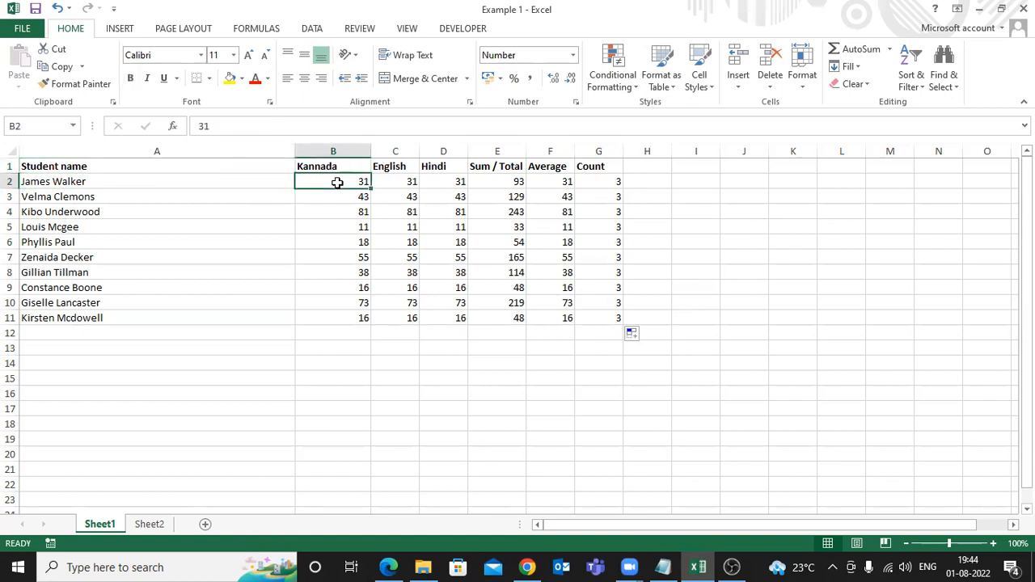
key(shift+Right)
key(shift+Right)
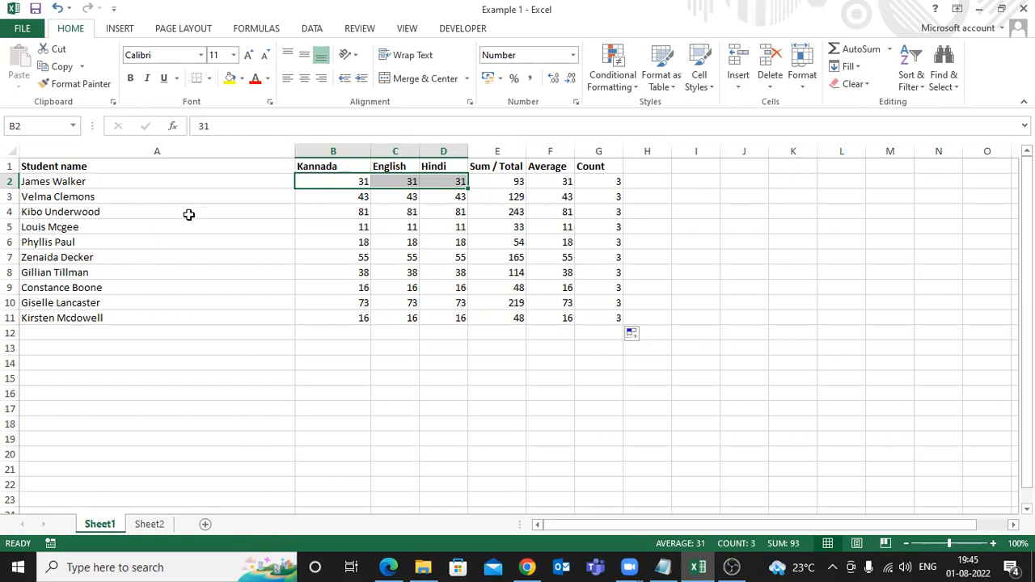
click(502, 179)
click(362, 198)
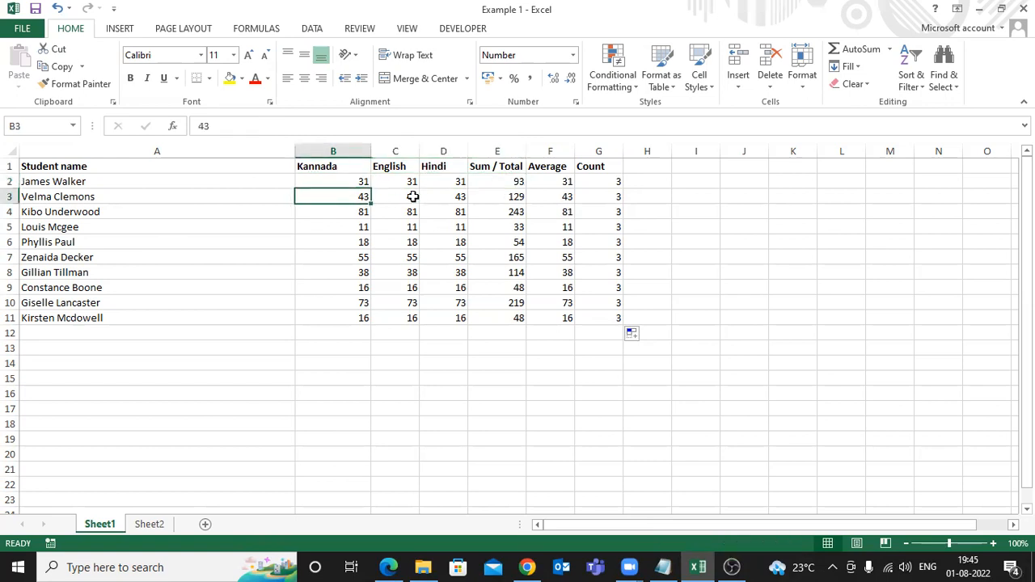
click(412, 199)
drag(349, 202, 462, 197)
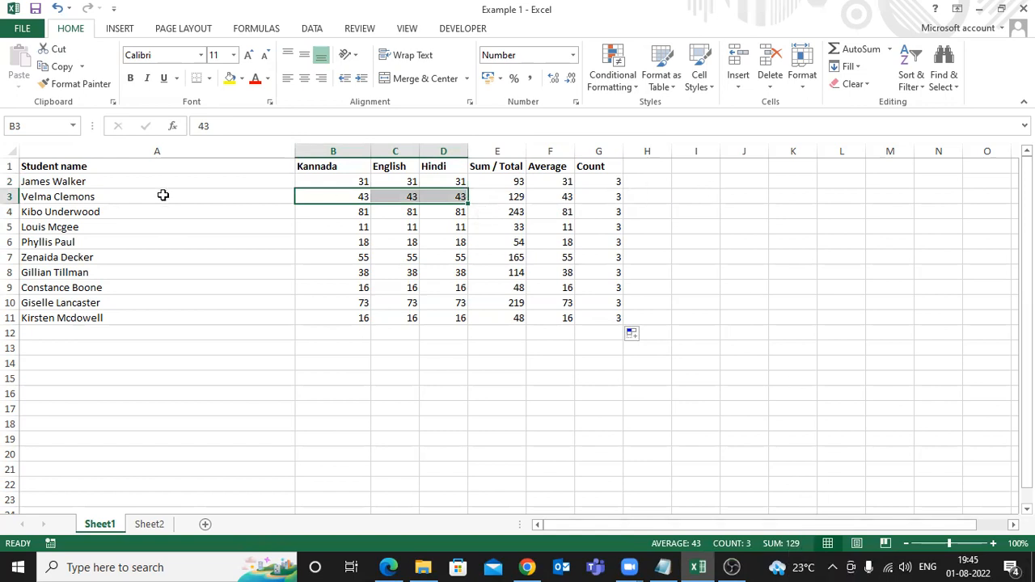
click(190, 166)
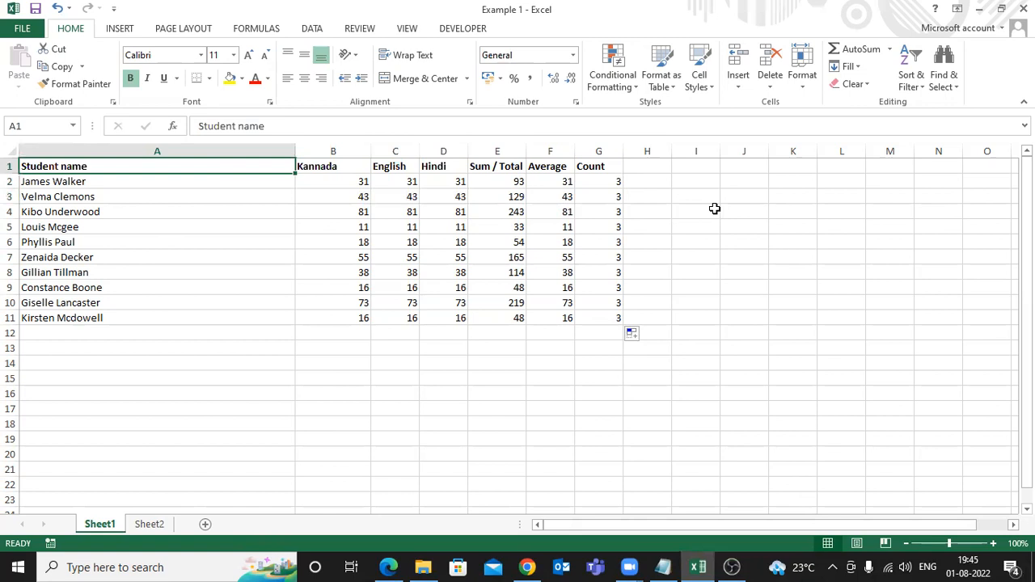
Compare the average, count and sum of the selected marks in B2:D2 and B5:D5 with the formula results.
click(715, 208)
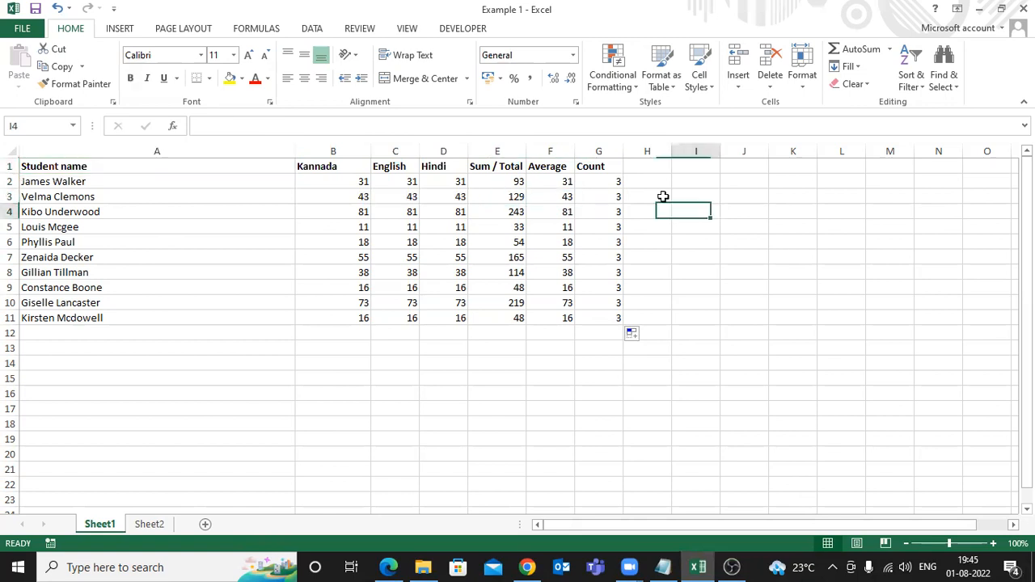
click(502, 182)
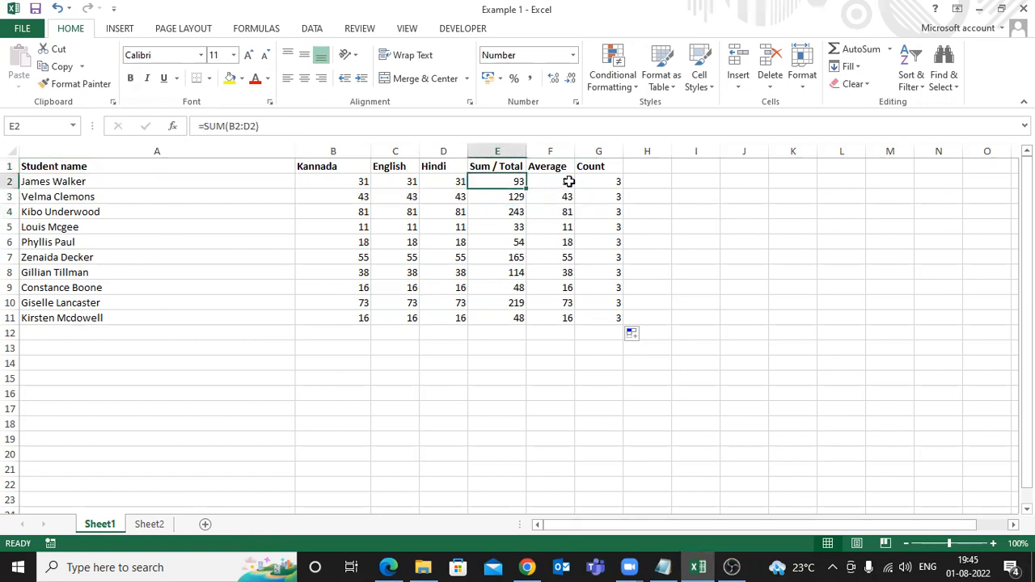
click(717, 255)
drag(356, 181, 445, 182)
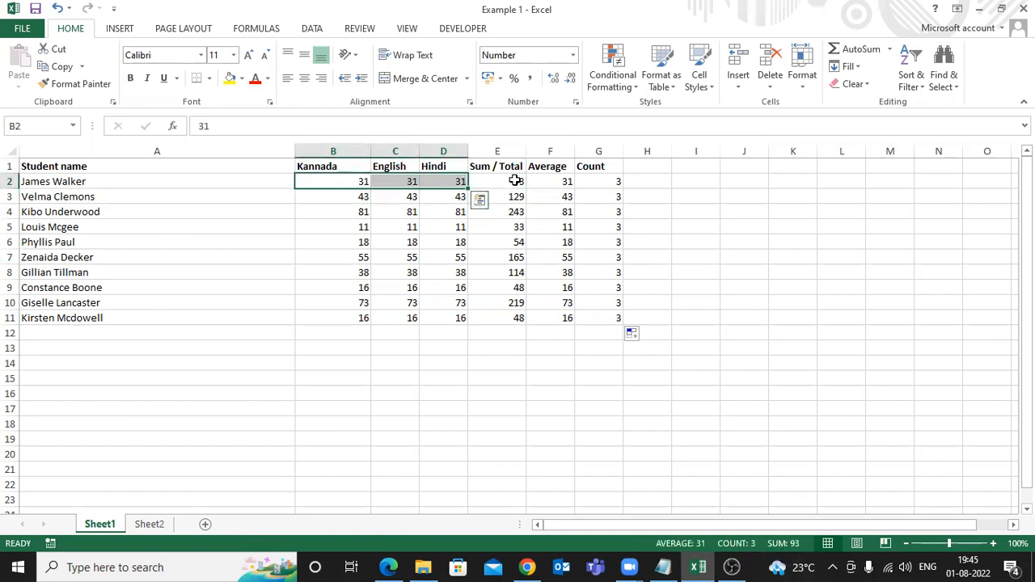
drag(363, 227, 442, 227)
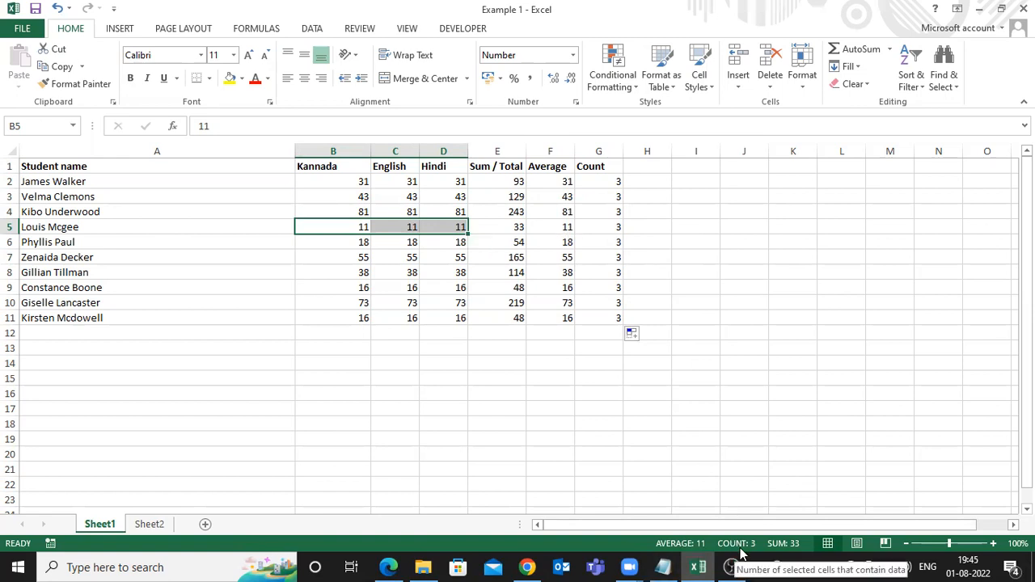
Examine the Count column G2:G11 against the student names in A2:A11 and the marks in B2:D2.
click(705, 199)
drag(612, 179, 615, 319)
click(760, 275)
drag(148, 182, 162, 317)
click(740, 212)
drag(340, 180, 443, 180)
click(617, 180)
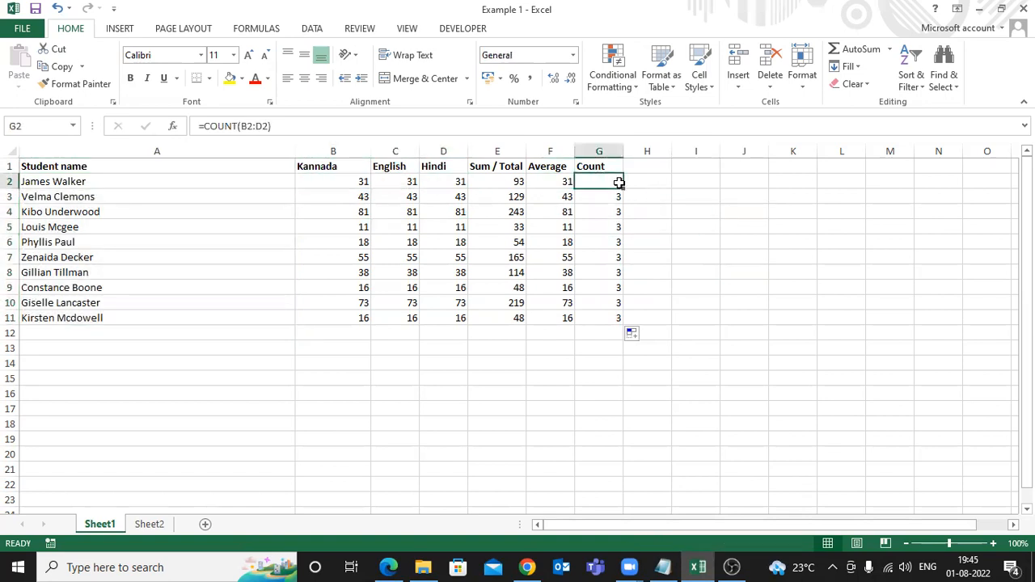
Review the SUM, AVERAGE and COUNT formulas in E2, F2 and G2, and the Student name and Kannada headings.
click(512, 181)
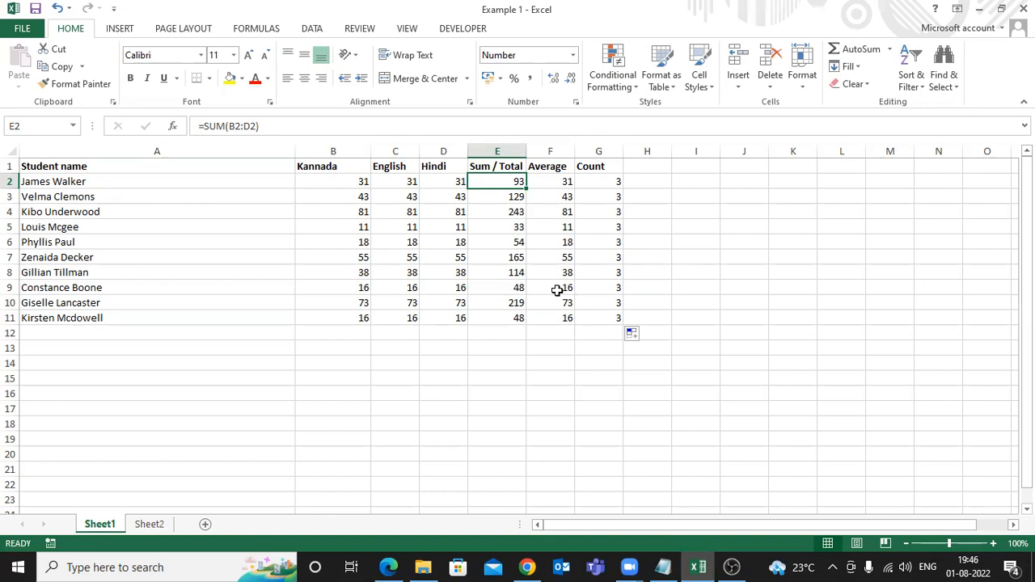
click(558, 180)
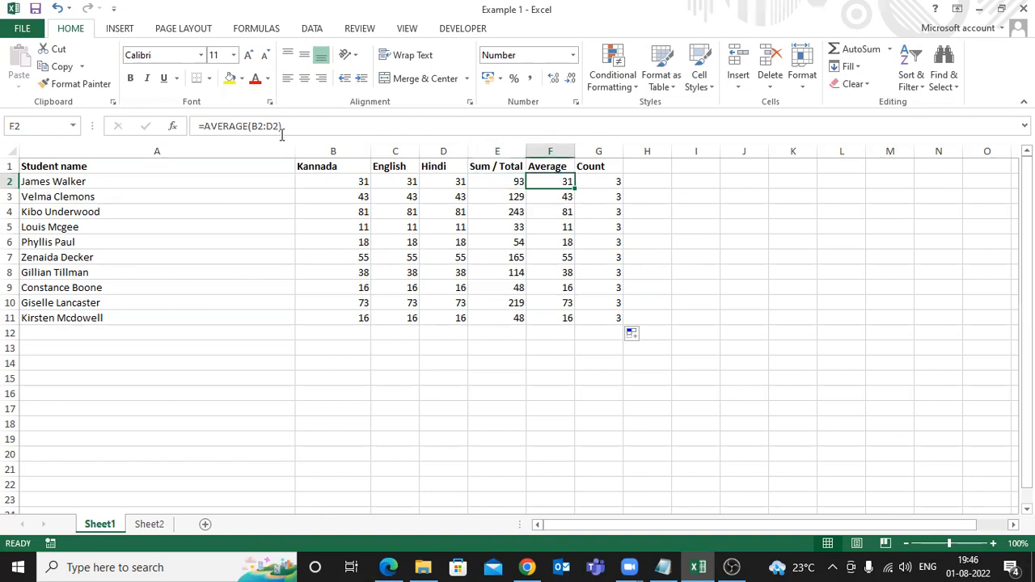
click(600, 183)
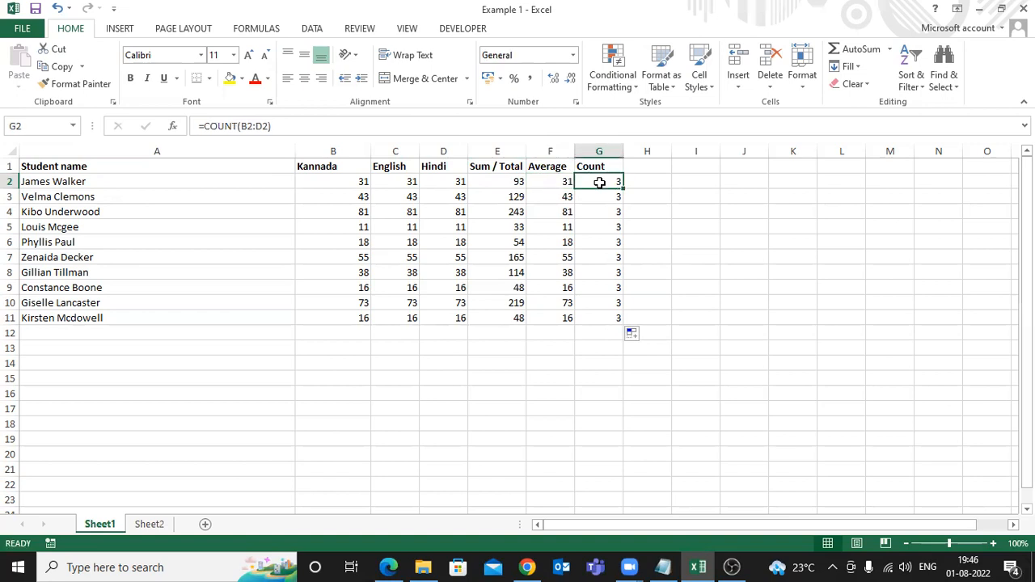
click(188, 165)
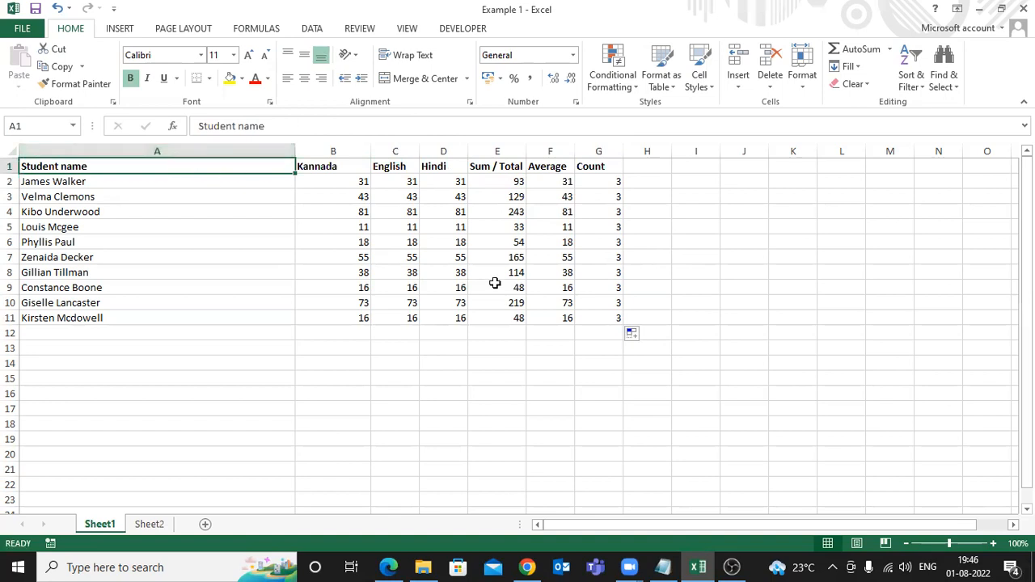
click(300, 167)
click(252, 168)
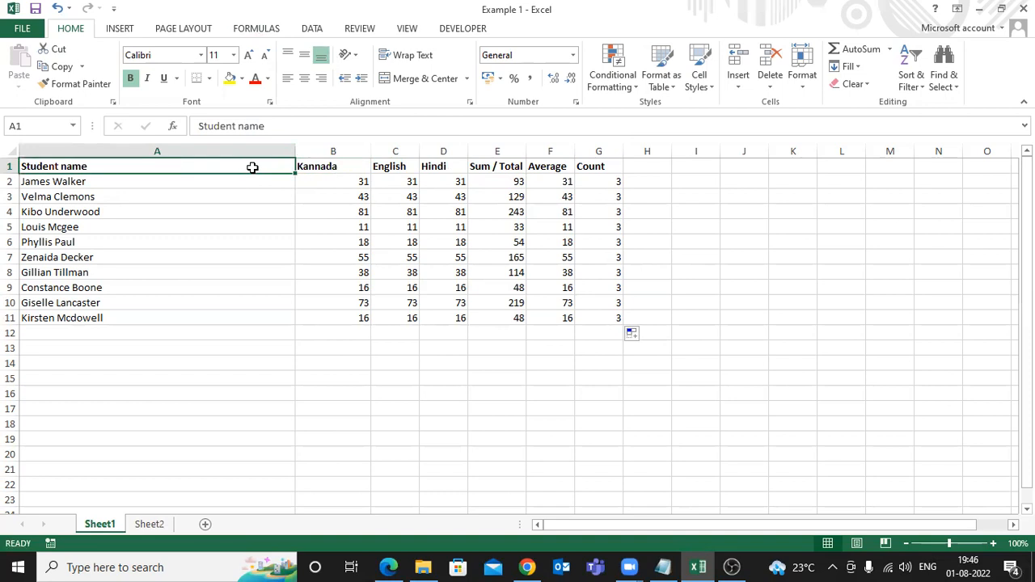